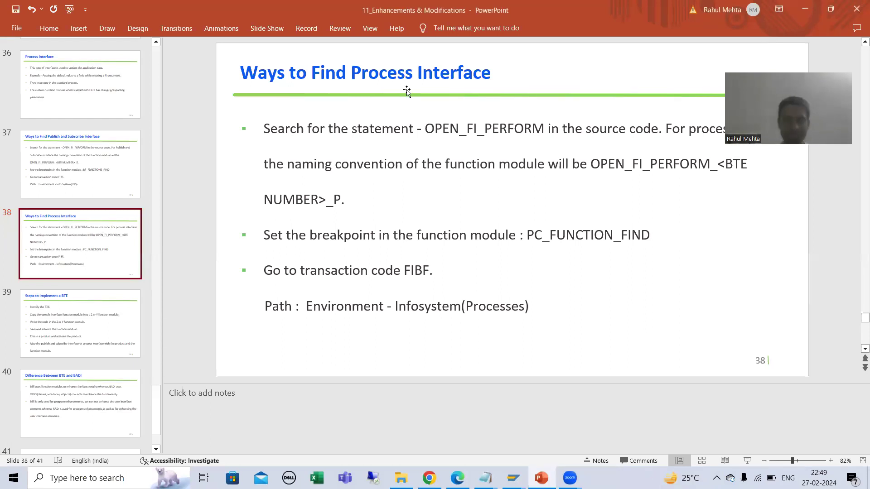
- Review the slides on finding the publish and subscribe and process interfaces, then the steps to implement a BTE
{"action": "left_click", "coordinate": [71, 168]}
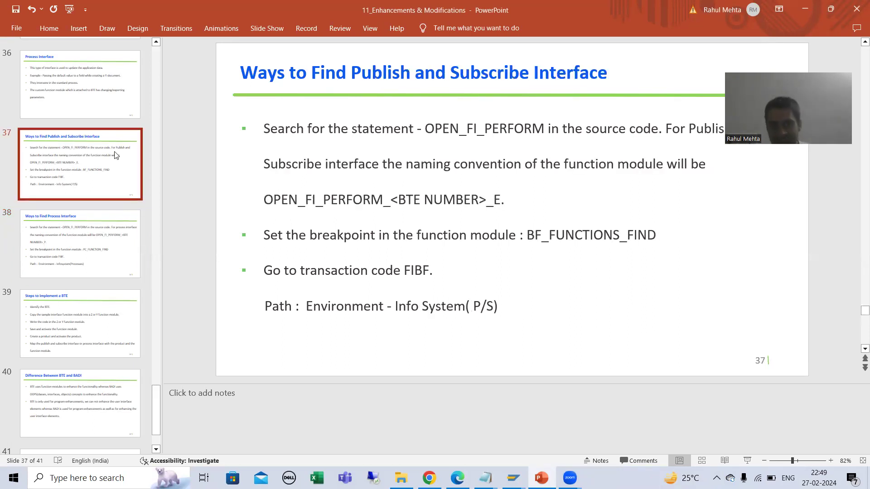
{"action": "left_click", "coordinate": [388, 74]}
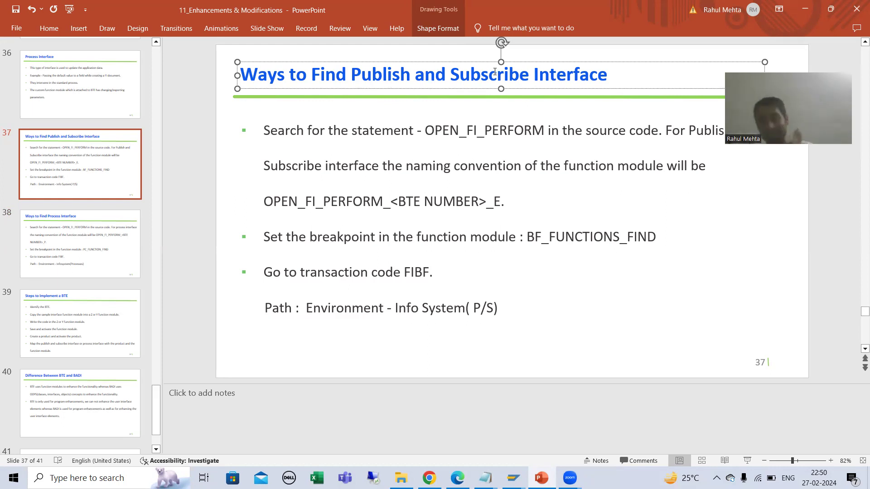
{"action": "left_click", "coordinate": [53, 248]}
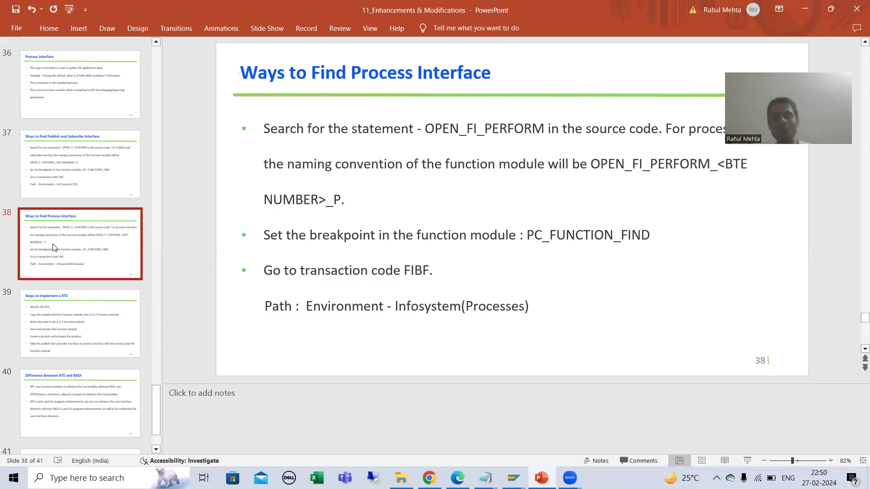
{"action": "left_click", "coordinate": [85, 167]}
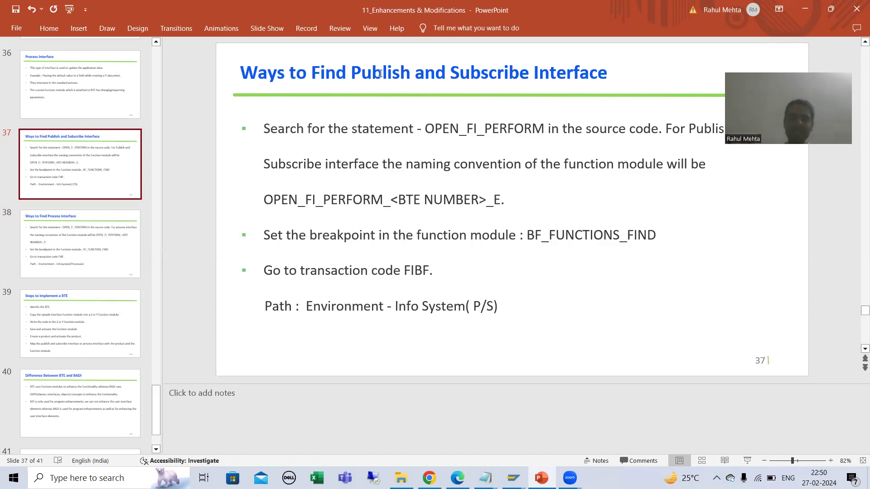
{"action": "left_click", "coordinate": [53, 307]}
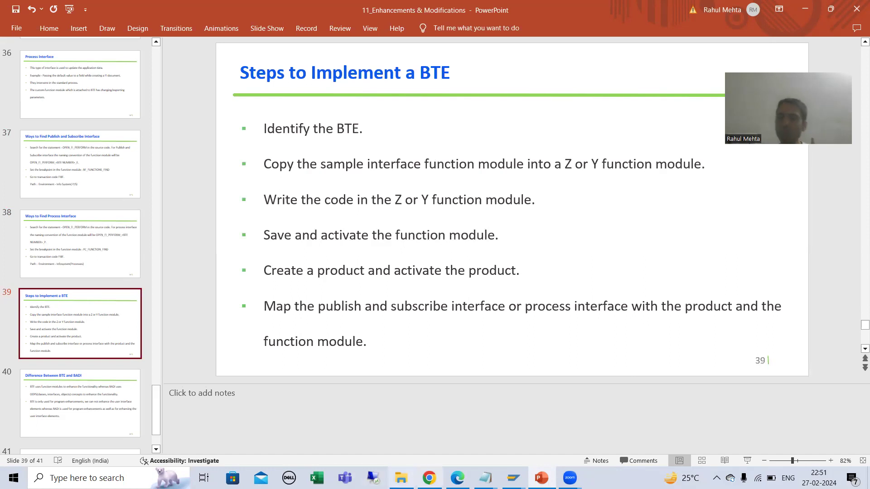
- Switch to the SAP Data Browser session for table T005 and start transaction FB02 in it
{"action": "mouse_move", "coordinate": [513, 477]}
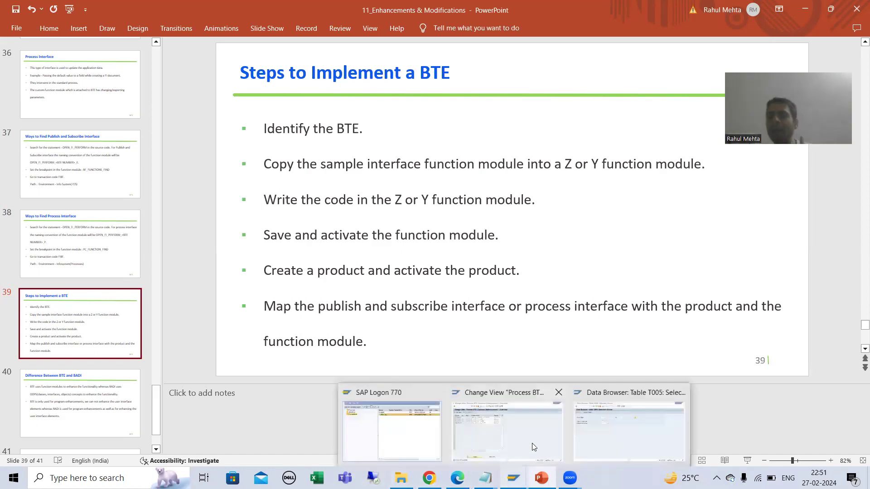
{"action": "left_click", "coordinate": [605, 428]}
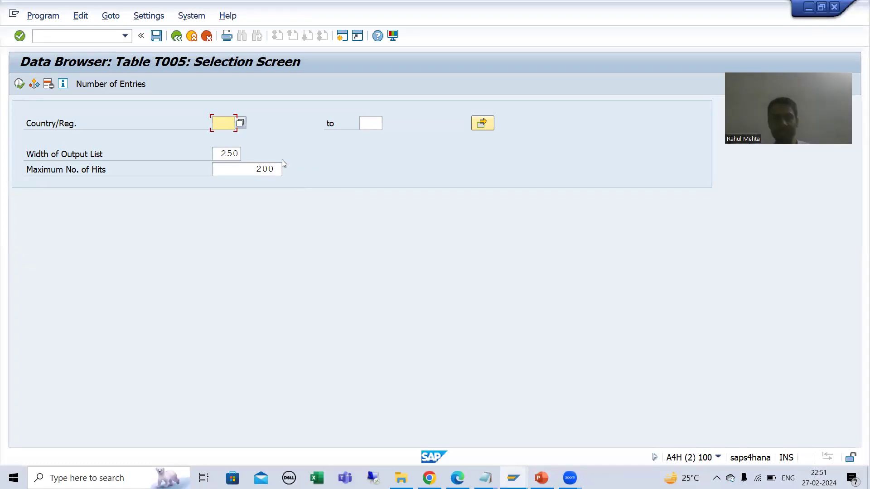
{"action": "left_click", "coordinate": [70, 38]}
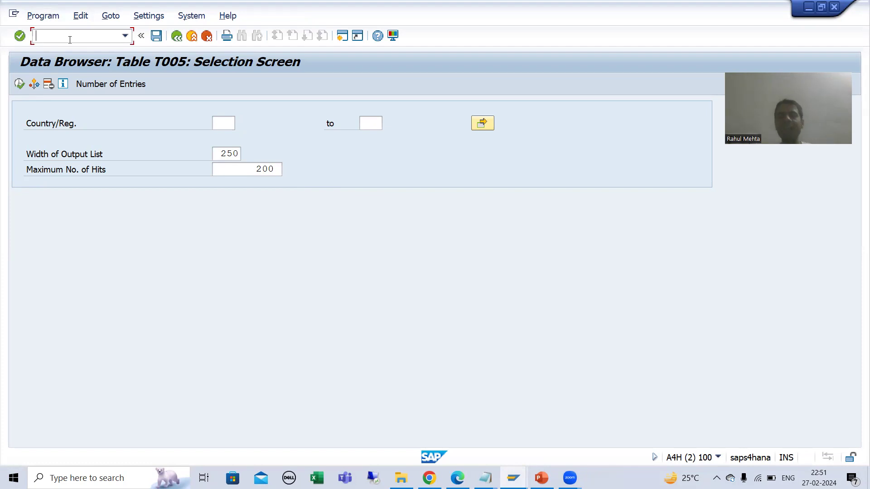
{"action": "type", "text": "/nfb02"}
{"action": "key", "text": "Return"}
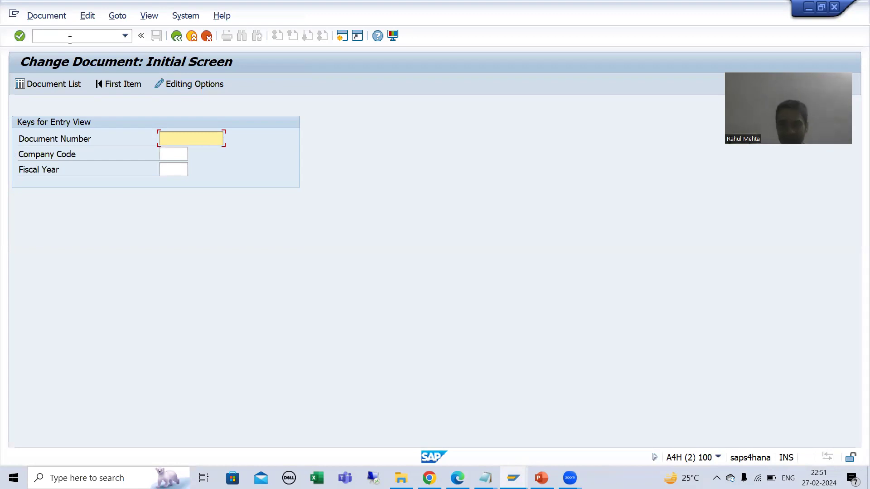
- Open a new Notepad window and note the table names "BKPF , BSEG"
{"action": "key", "text": "super+r"}
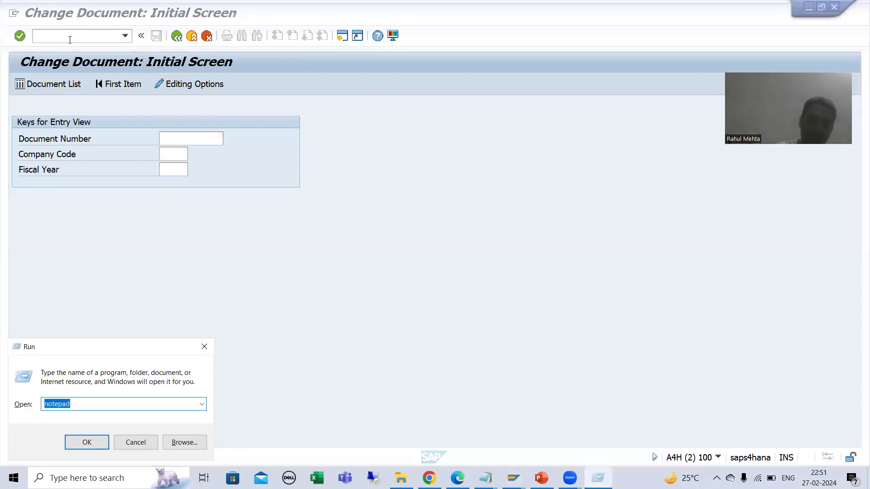
{"action": "key", "text": "Return"}
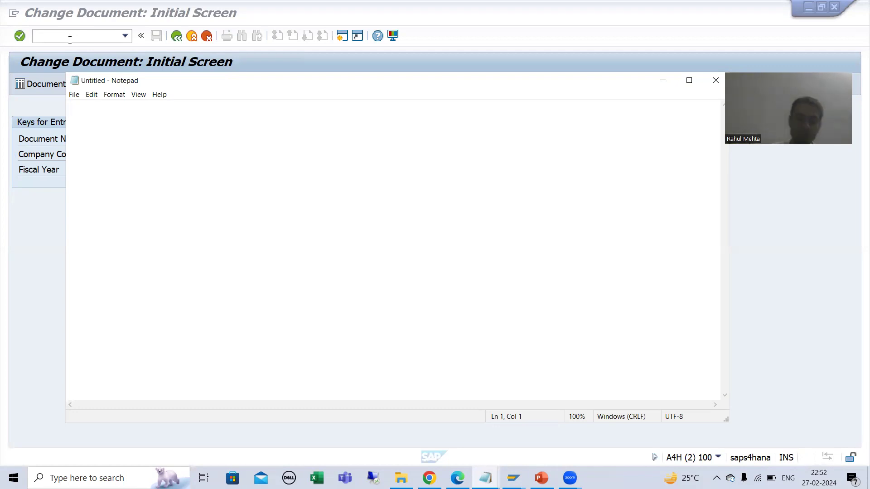
{"action": "type", "text": "BKPF "}
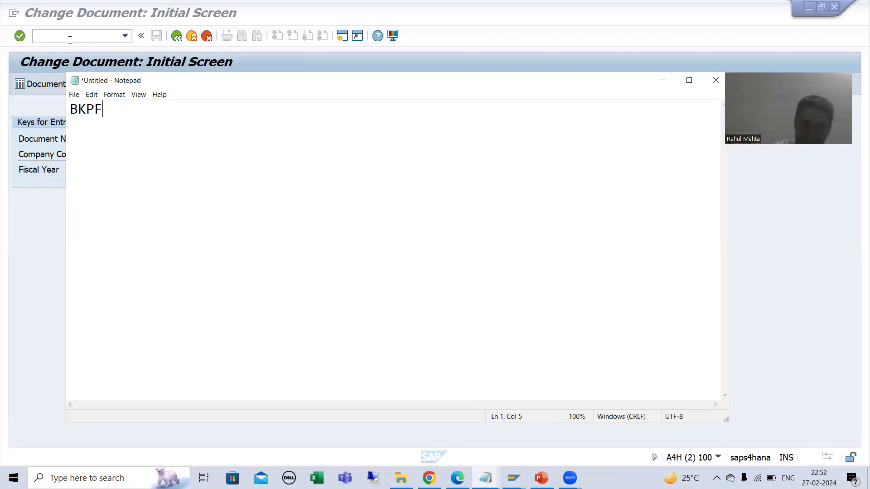
{"action": "type", "text": ", "}
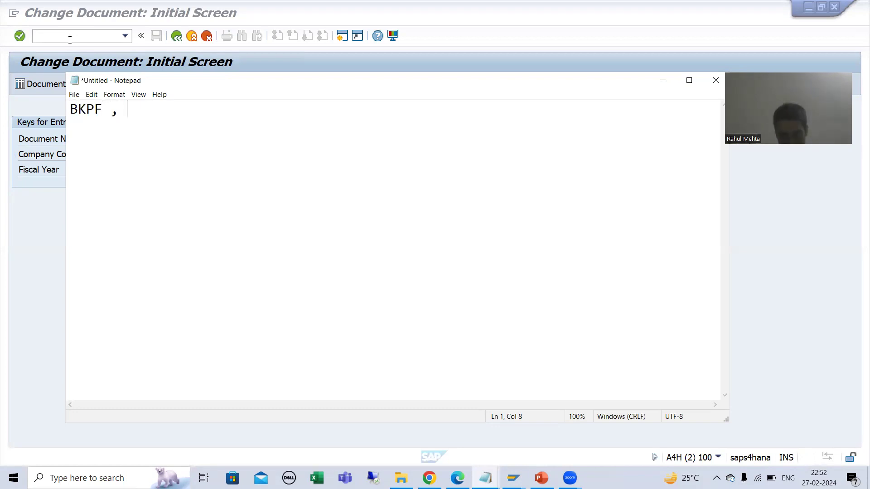
{"action": "type", "text": "BSEG"}
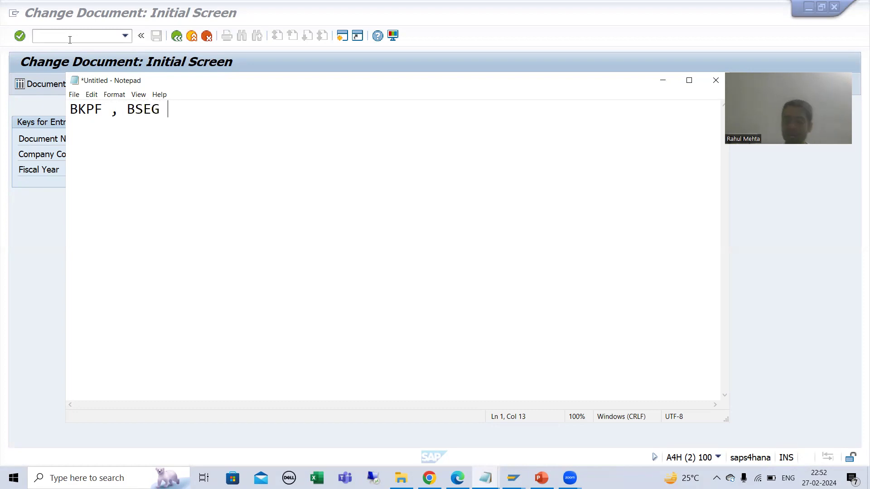
- Label the noted tables so the line reads "BKPF - Header , BSEG - Item"
{"action": "key", "text": "Left"}
{"action": "key", "text": "Left"}
{"action": "key", "text": "Left"}
{"action": "key", "text": "Left"}
{"action": "key", "text": "Left"}
{"action": "key", "text": "Left"}
{"action": "key", "text": "Left"}
{"action": "key", "text": "Left"}
{"action": "type", "text": "- Header"}
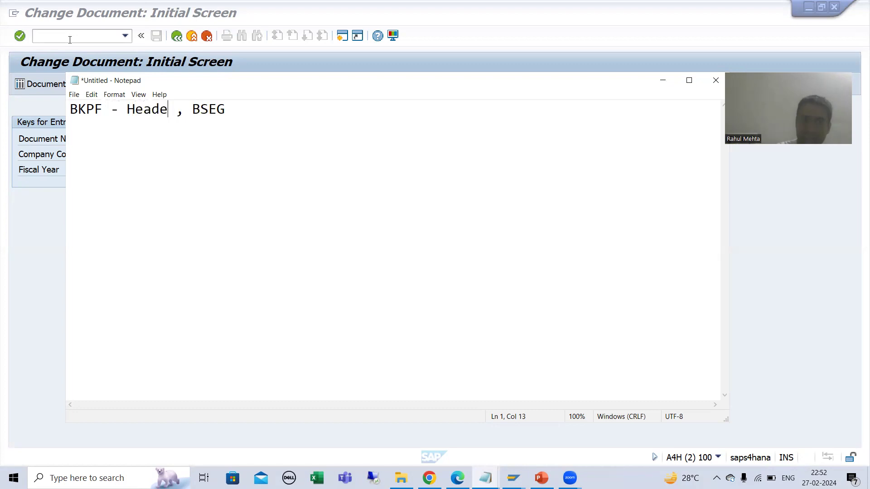
{"action": "key", "text": "Right"}
{"action": "key", "text": "Right"}
{"action": "key", "text": "Right"}
{"action": "key", "text": "Right"}
{"action": "key", "text": "Right"}
{"action": "key", "text": "Right"}
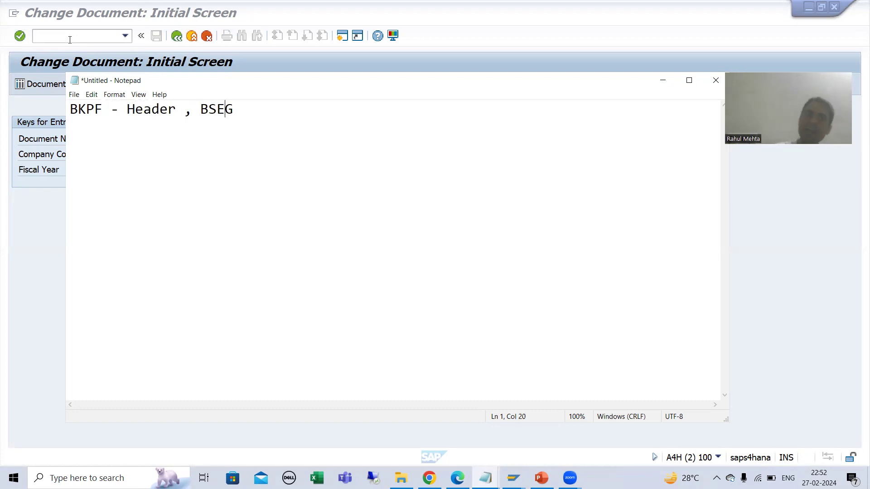
{"action": "type", "text": "- Item"}
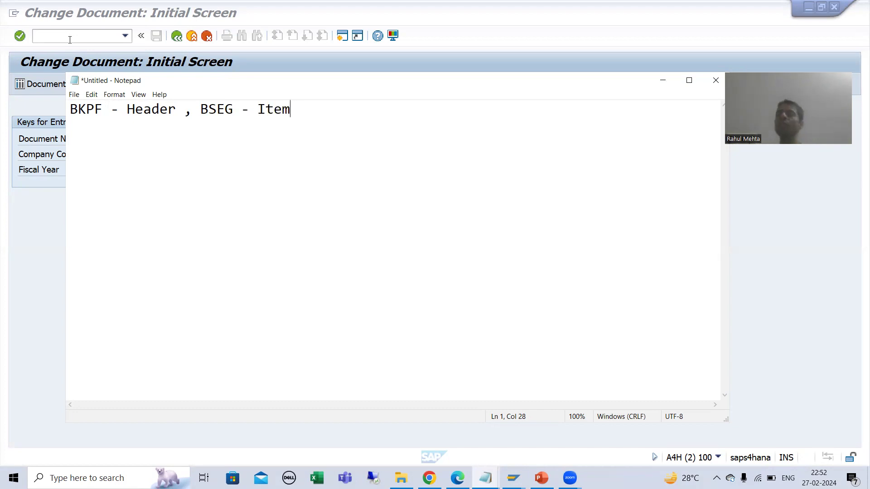
- Display table BKPF in the ABAP Dictionary in a new SAP session and mark its key fields BUKRS, BELNR and GJAHR
{"action": "left_click", "coordinate": [70, 39]}
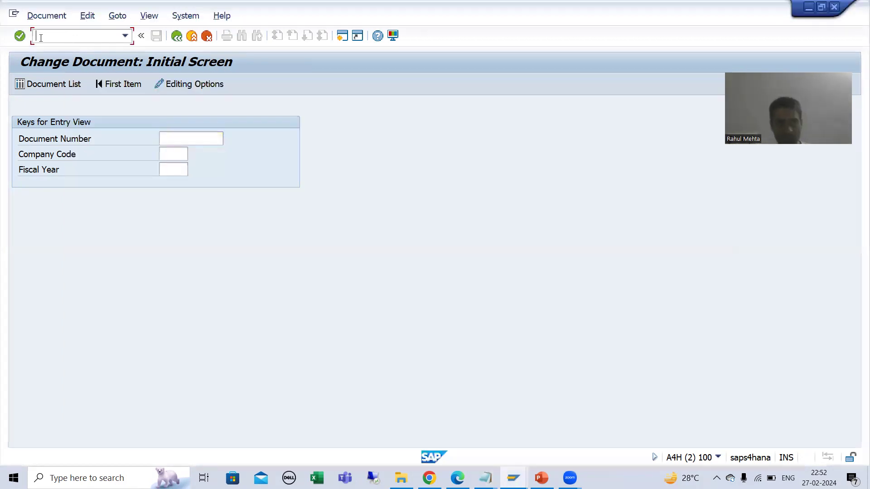
{"action": "type", "text": "/ose1"}
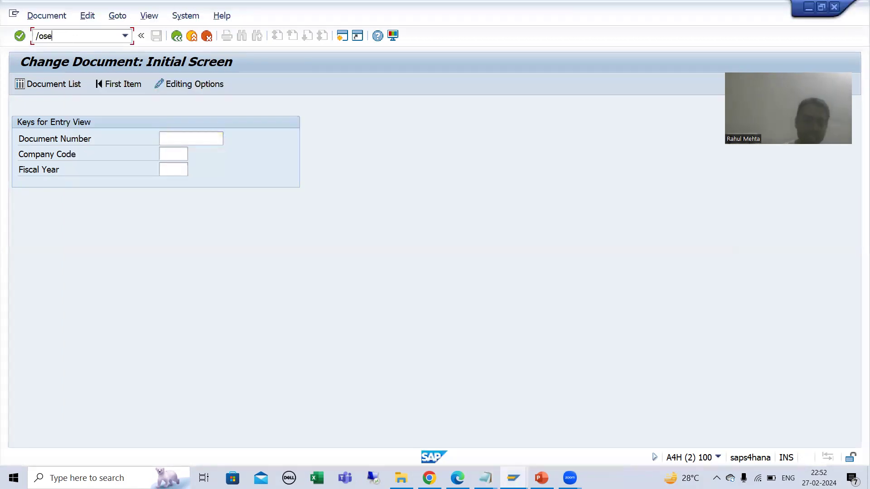
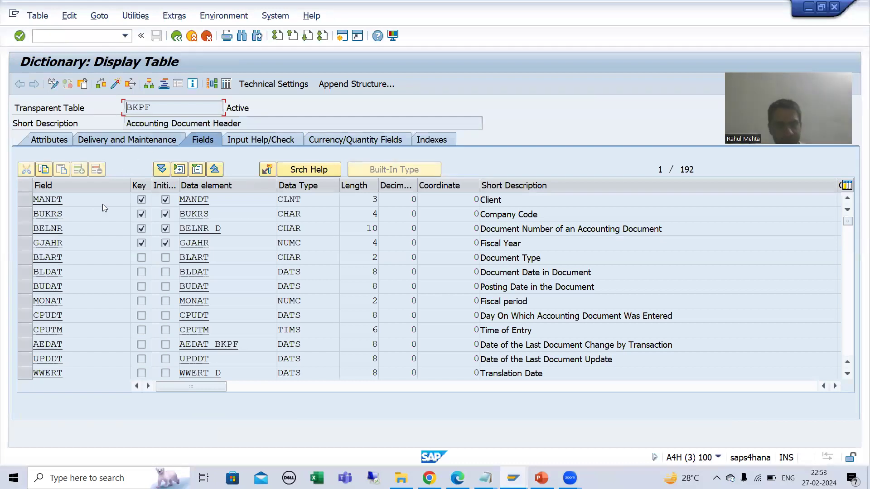
{"action": "left_click", "coordinate": [25, 214]}
{"action": "left_click", "coordinate": [25, 229]}
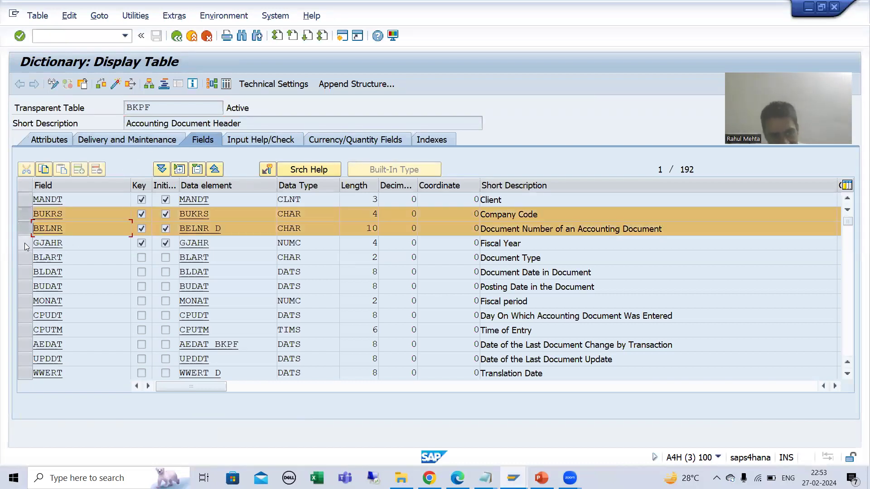
{"action": "left_click", "coordinate": [24, 243]}
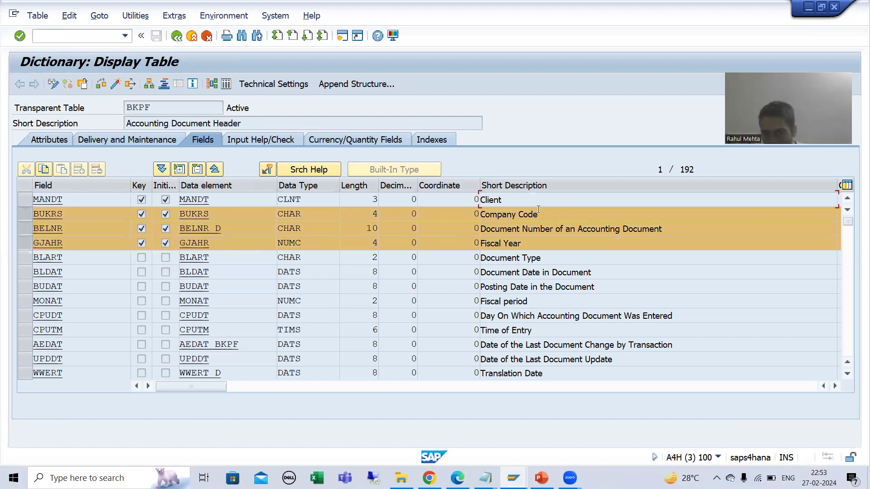
- Compare BKPF's company code, document number and fiscal year keys with the entry fields on the Change Document screen
{"action": "left_click", "coordinate": [520, 220]}
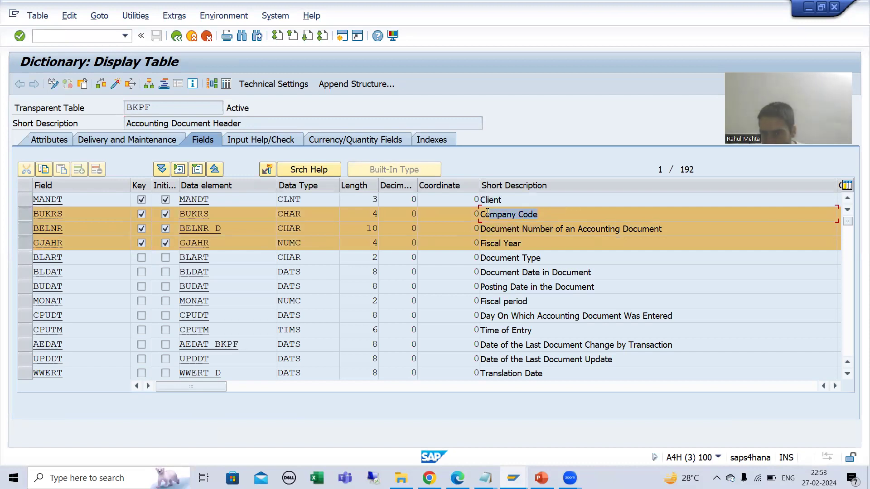
{"action": "left_click_drag", "start_coordinate": [523, 243], "coordinate": [471, 243]}
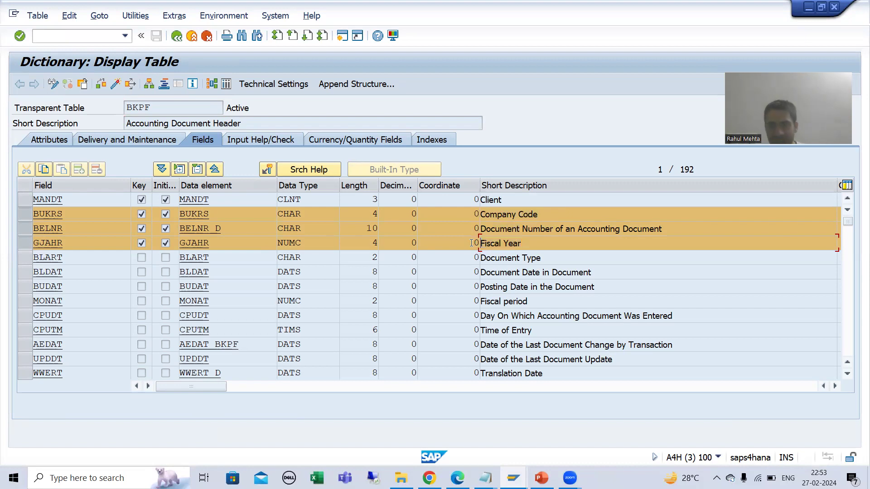
{"action": "key", "text": "alt+Tab"}
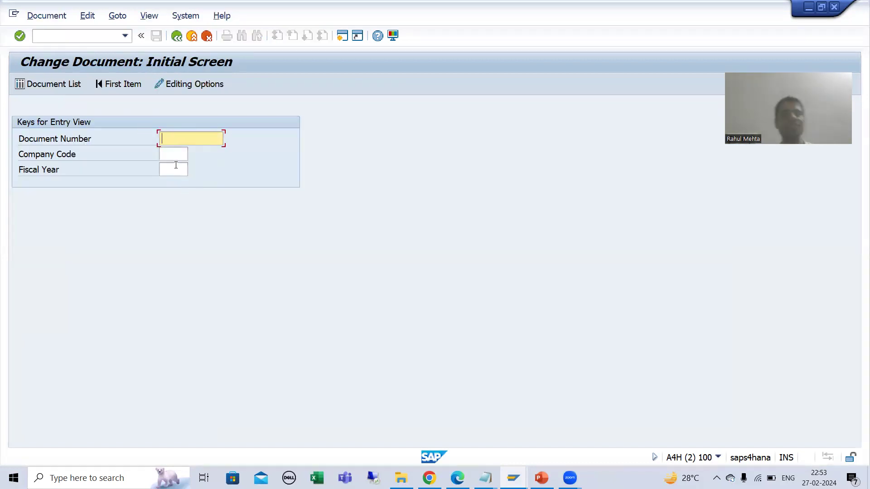
{"action": "key", "text": "alt+Tab"}
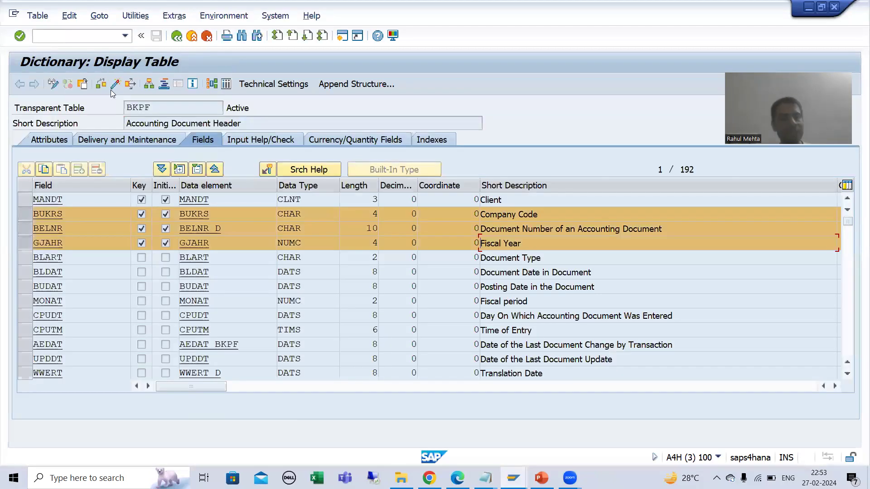
- Display table BSEG in the ABAP Dictionary in another new session and examine its short description
{"action": "type", "text": "/nse16"}
{"action": "key", "text": "Return"}
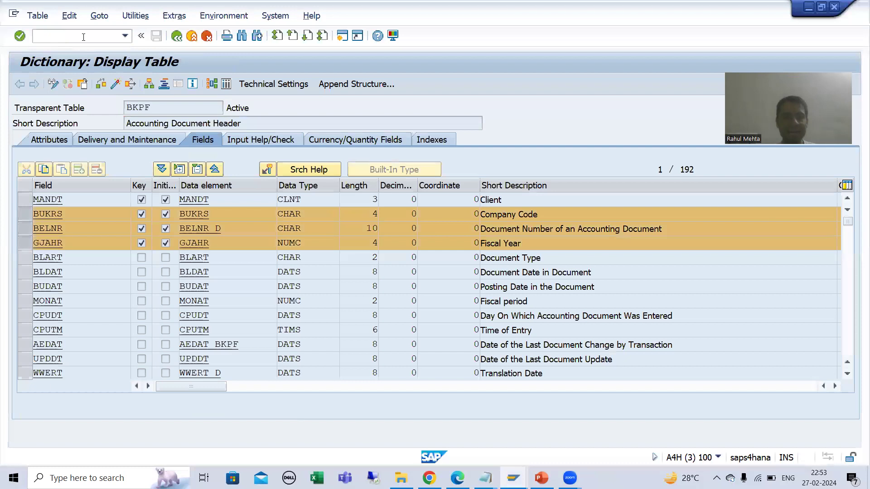
{"action": "type", "text": "bseg"}
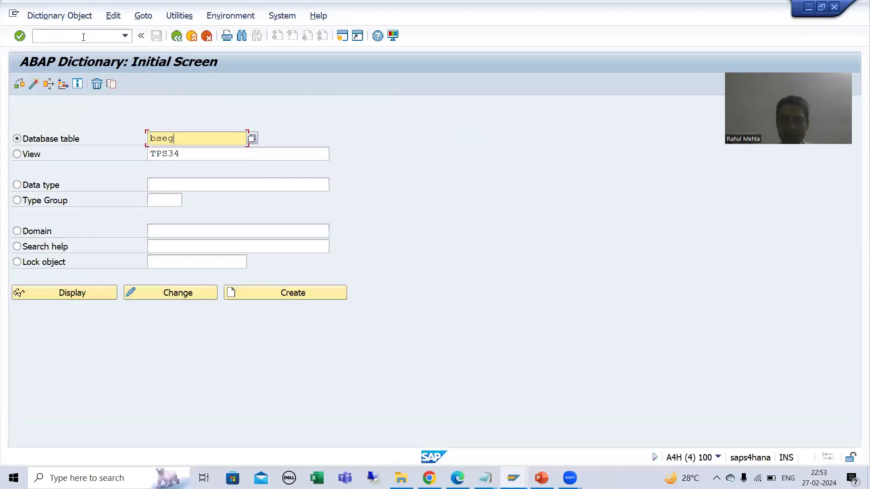
{"action": "key", "text": "Return"}
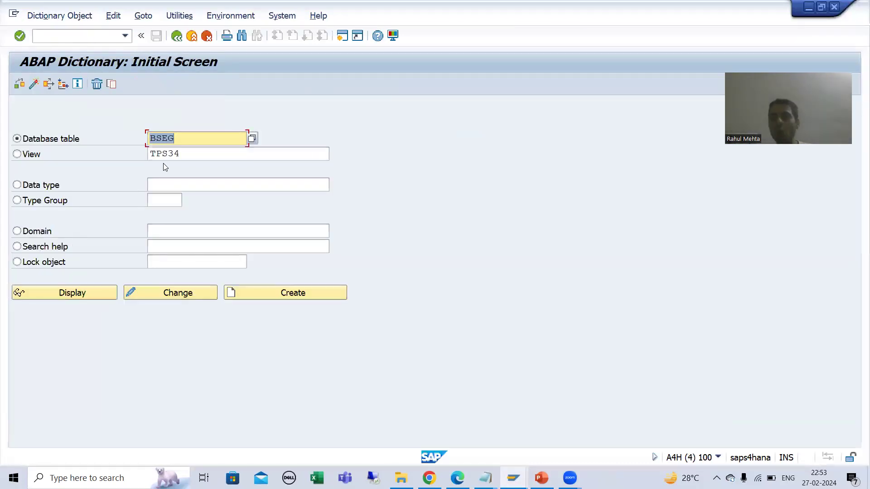
{"action": "left_click", "coordinate": [84, 290]}
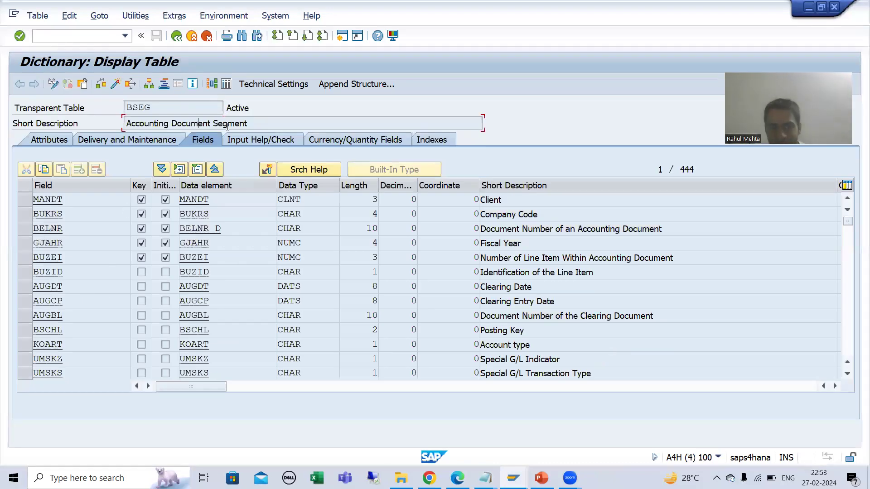
{"action": "left_click", "coordinate": [251, 125]}
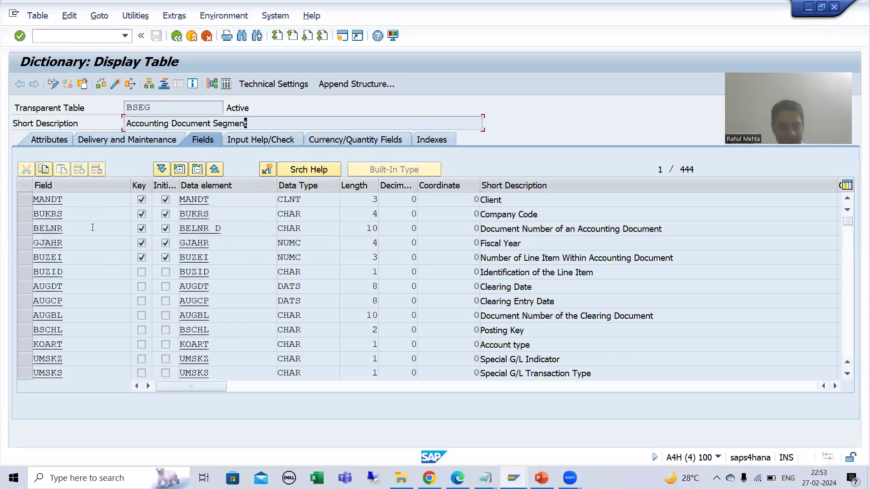
- Mark BSEG's key fields BUKRS, BELNR, GJAHR and BUZEI, and return to the BKPF table display for comparison
{"action": "left_click", "coordinate": [25, 215]}
{"action": "left_click", "coordinate": [25, 230]}
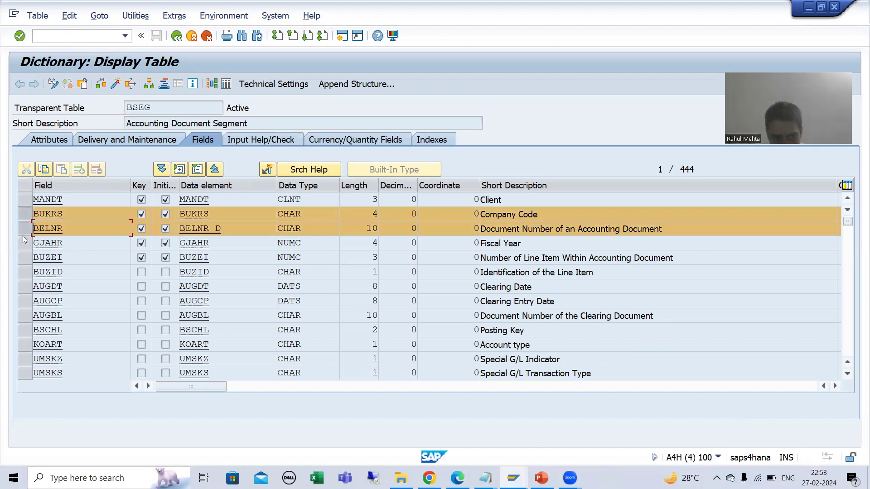
{"action": "left_click", "coordinate": [26, 243]}
{"action": "left_click", "coordinate": [28, 258]}
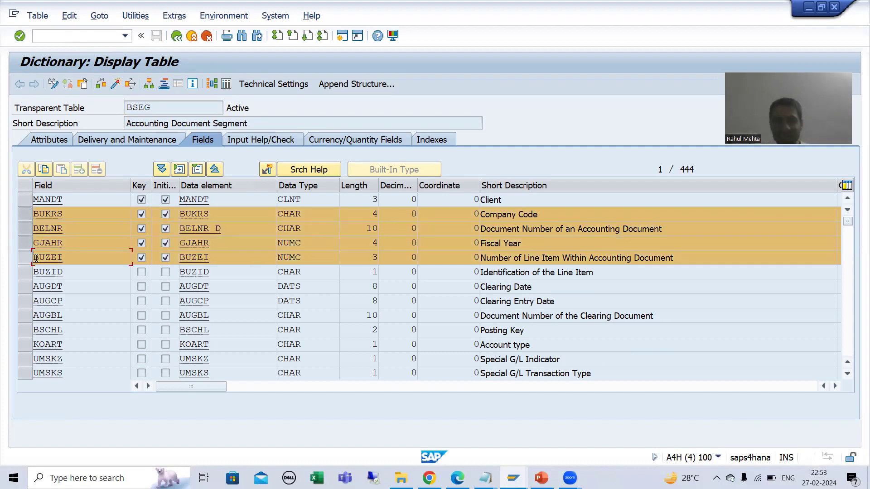
{"action": "left_click", "coordinate": [64, 228]}
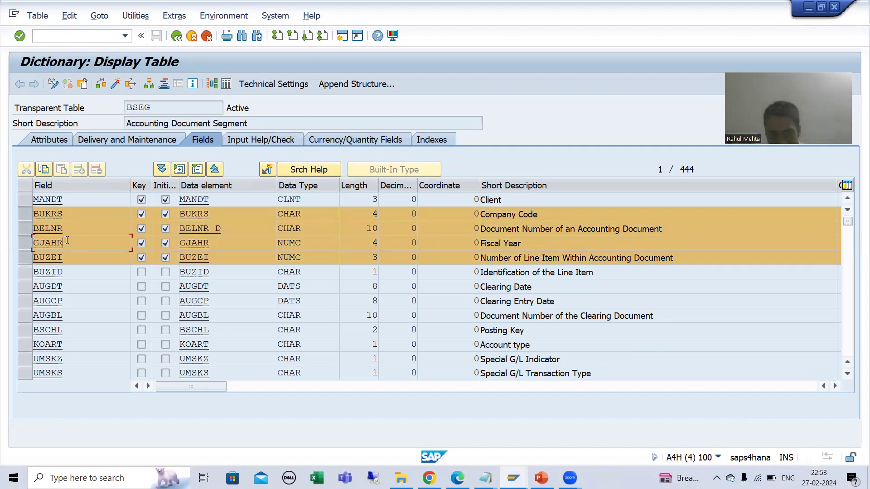
{"action": "key", "text": "alt+Tab"}
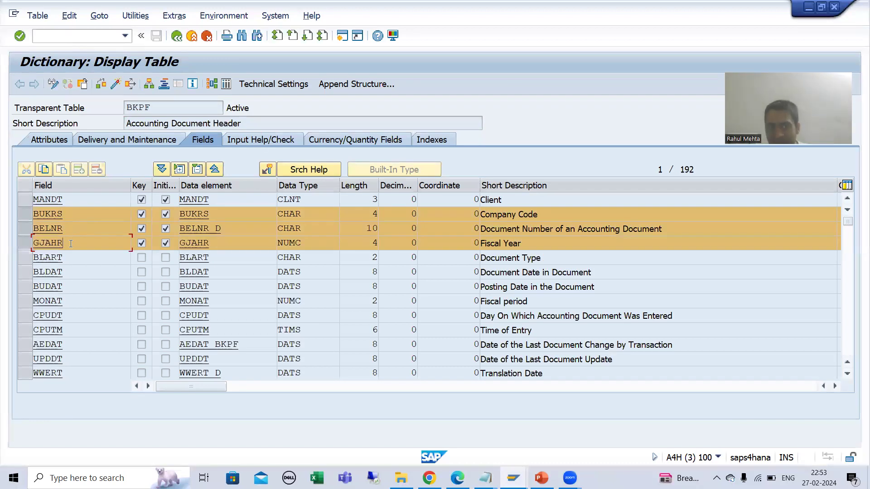
- Compare BSEG's line item key BUZEI with BKPF's company code, document number and fiscal year keys
{"action": "key", "text": "alt+Tab"}
{"action": "left_click_drag", "start_coordinate": [67, 257], "coordinate": [26, 256]}
{"action": "left_click", "coordinate": [29, 257]}
{"action": "left_click", "coordinate": [26, 257]}
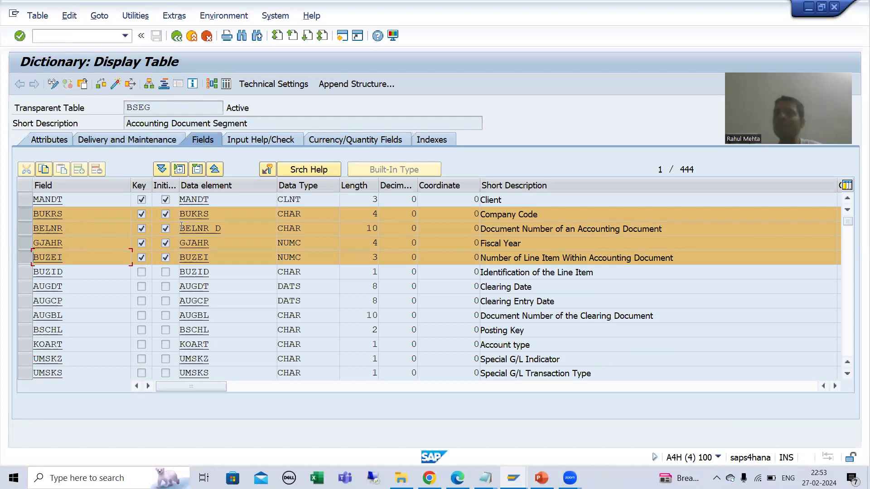
{"action": "key", "text": "alt+Tab"}
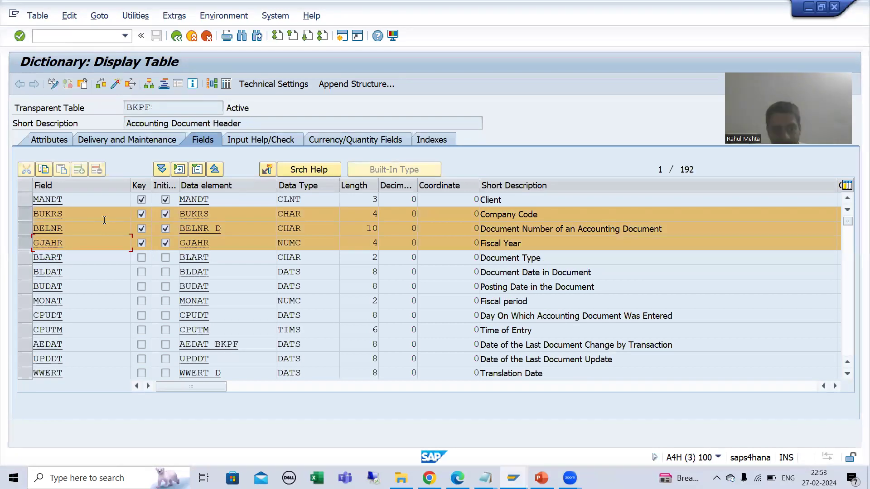
{"action": "left_click", "coordinate": [79, 213]}
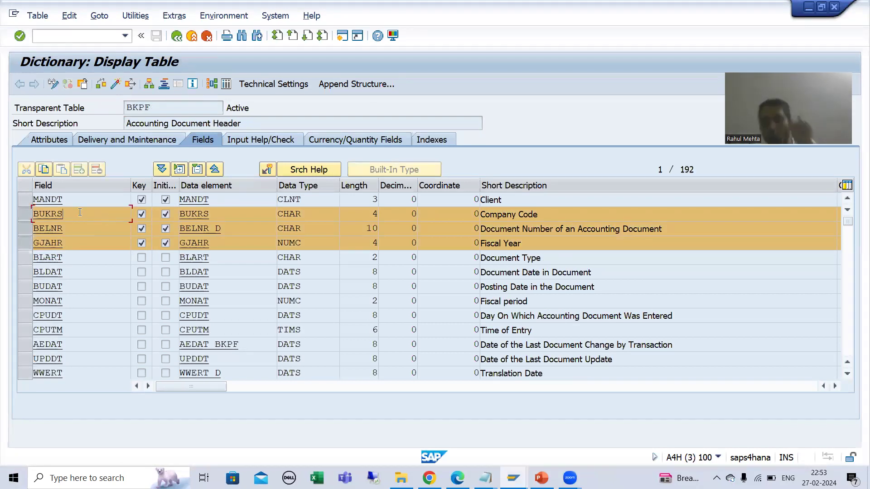
{"action": "left_click", "coordinate": [526, 213]}
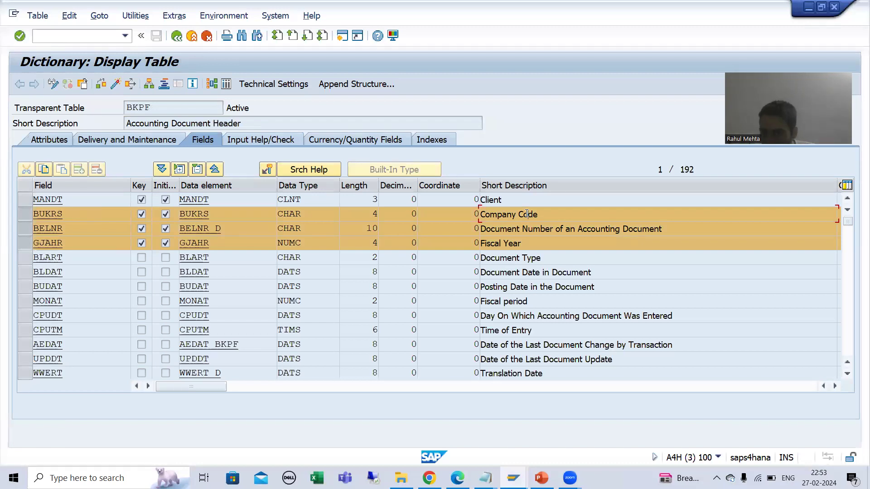
{"action": "left_click", "coordinate": [518, 244]}
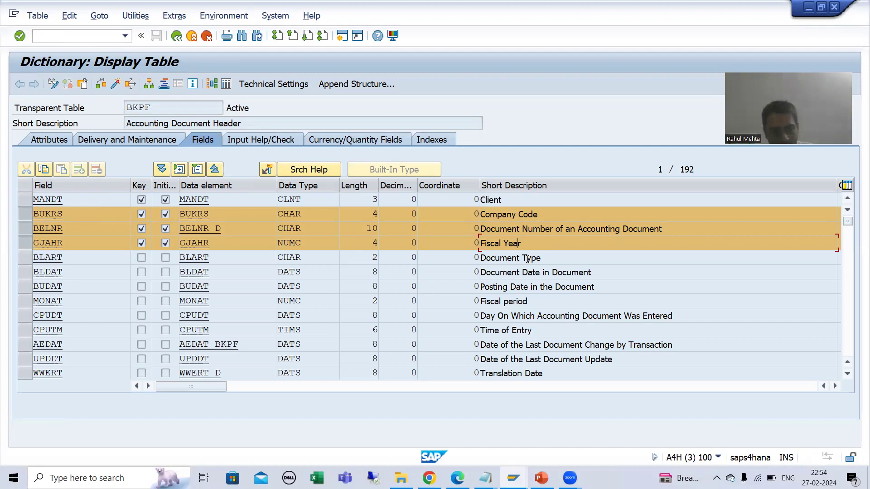
{"action": "key", "text": "alt+Tab"}
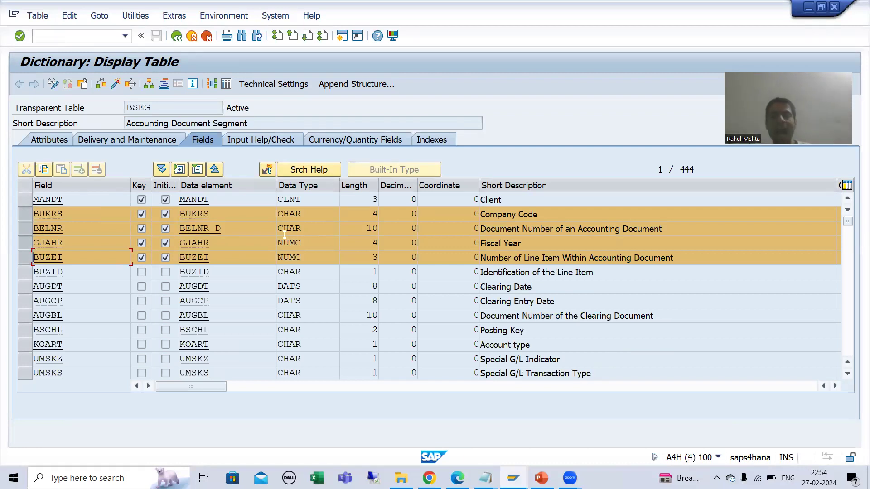
{"action": "key", "text": "alt+Tab"}
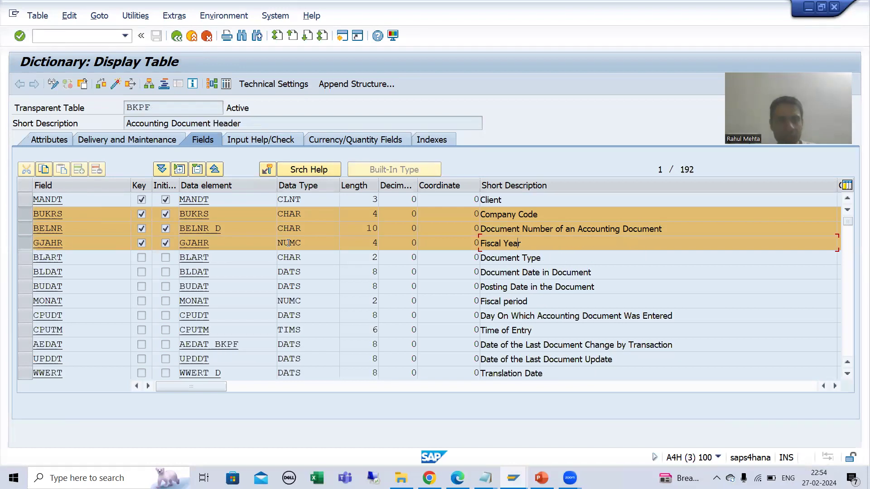
- Display the contents of table BKPF without selection criteria and examine the first record's company code, document number and year
{"action": "left_click", "coordinate": [226, 83]}
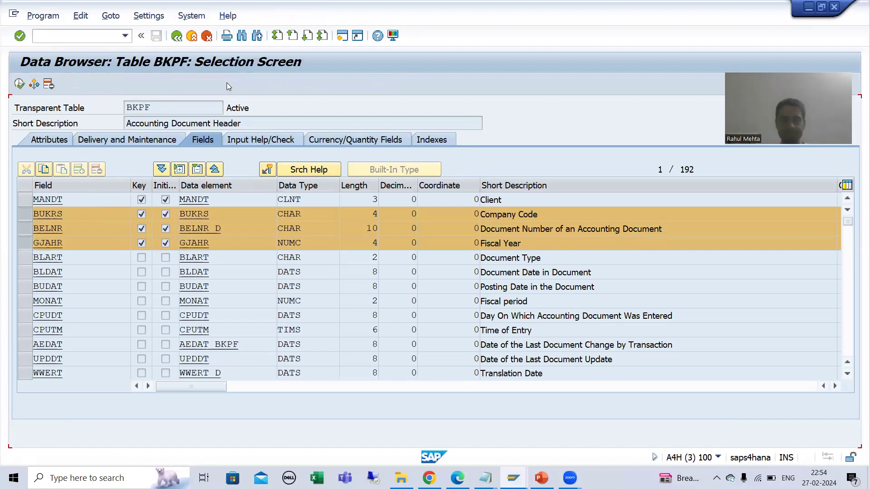
{"action": "left_click", "coordinate": [19, 84]}
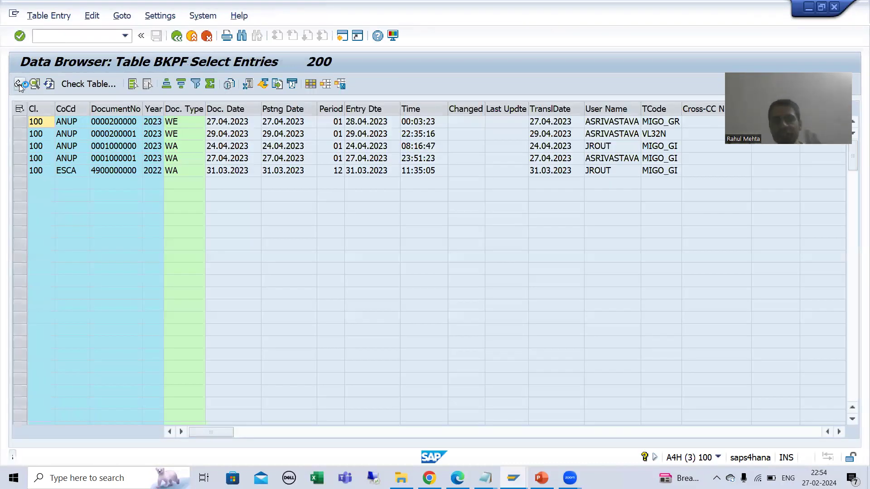
{"action": "left_click", "coordinate": [72, 123]}
{"action": "left_click", "coordinate": [105, 123]}
{"action": "left_click", "coordinate": [153, 121]}
{"action": "left_click", "coordinate": [74, 120]}
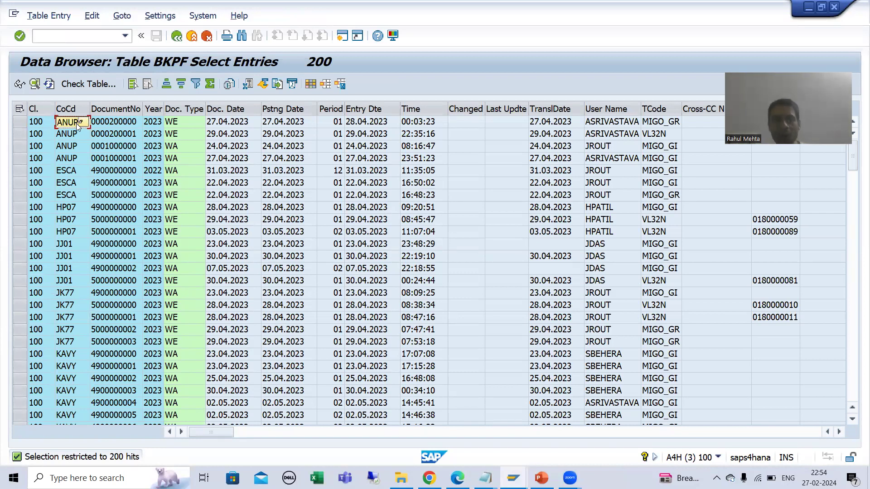
{"action": "key", "text": "alt+Tab"}
{"action": "left_click", "coordinate": [226, 85]}
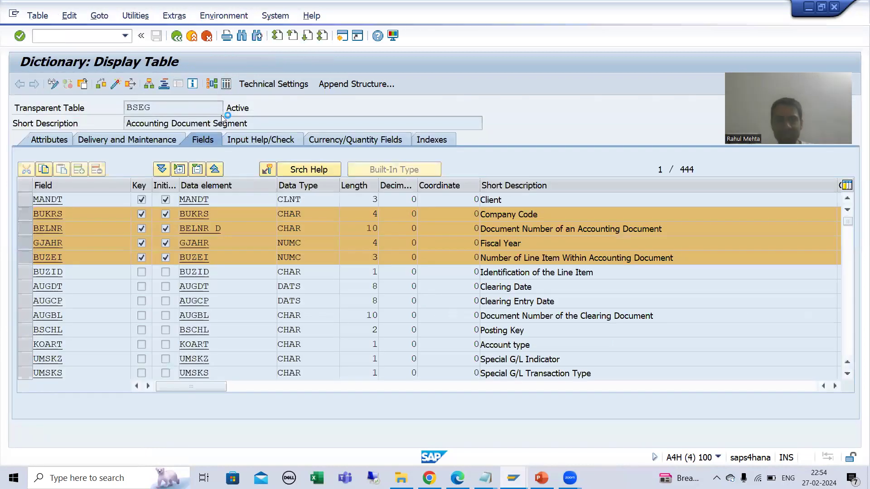
{"action": "type", "text": "ANUP"}
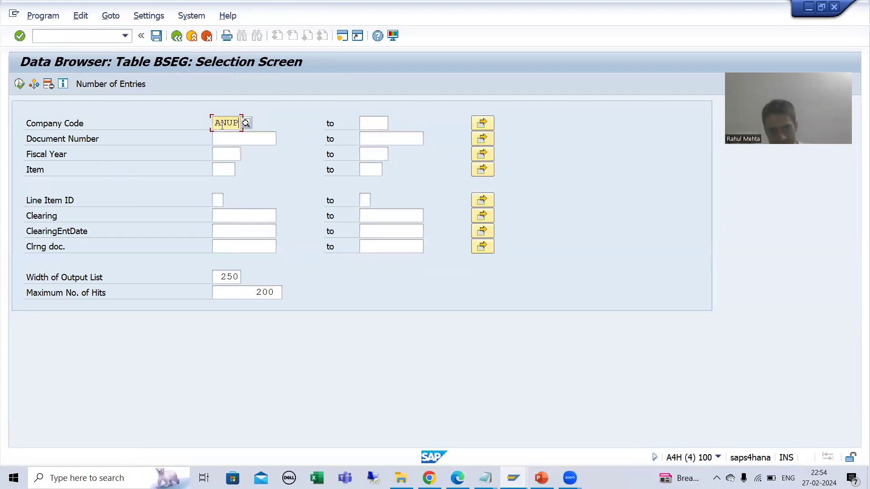
{"action": "key", "text": "Tab"}
{"action": "key", "text": "alt+Tab"}
{"action": "left_click", "coordinate": [122, 124]}
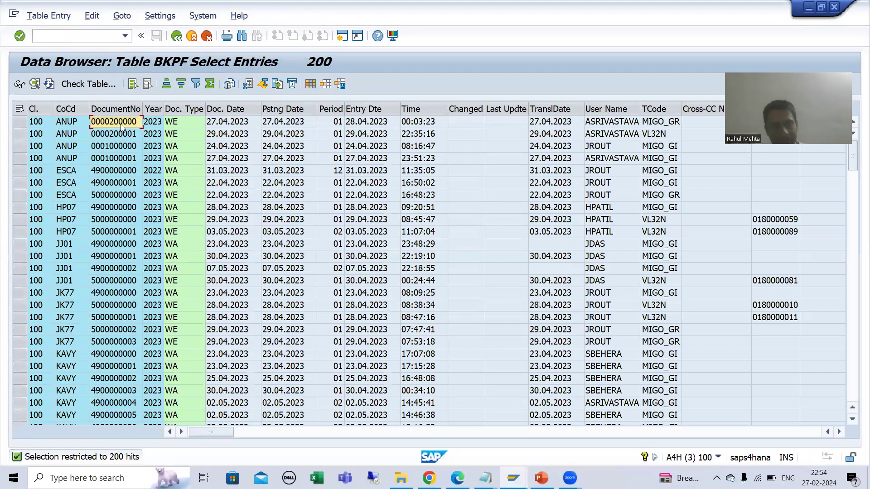
{"action": "key", "text": "alt+Tab"}
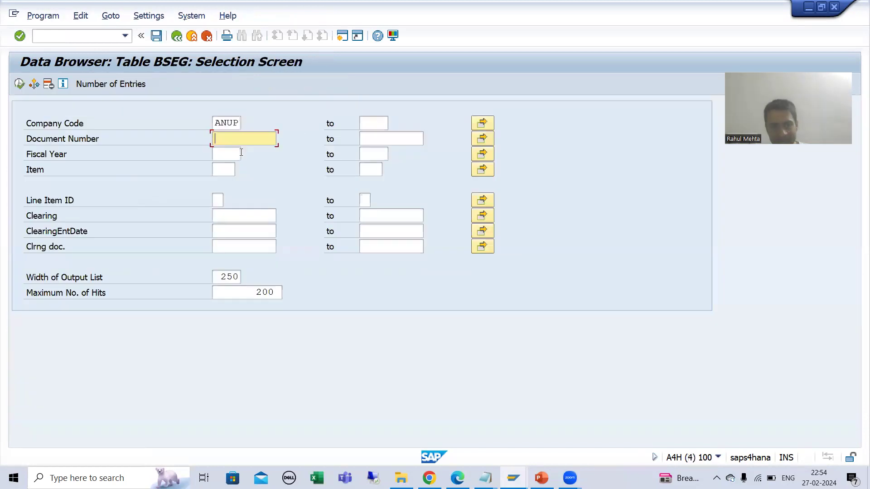
{"action": "key", "text": "ctrl+v"}
- Copy fiscal year 2023 from the first BKPF record into the BSEG selection and display the matching entries
{"action": "key", "text": "alt+Tab"}
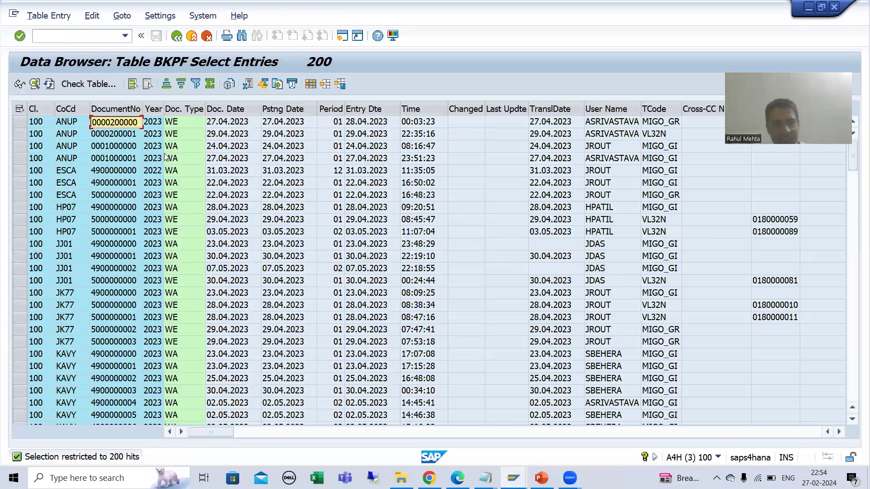
{"action": "key", "text": "Tab"}
{"action": "key", "text": "ctrl+c"}
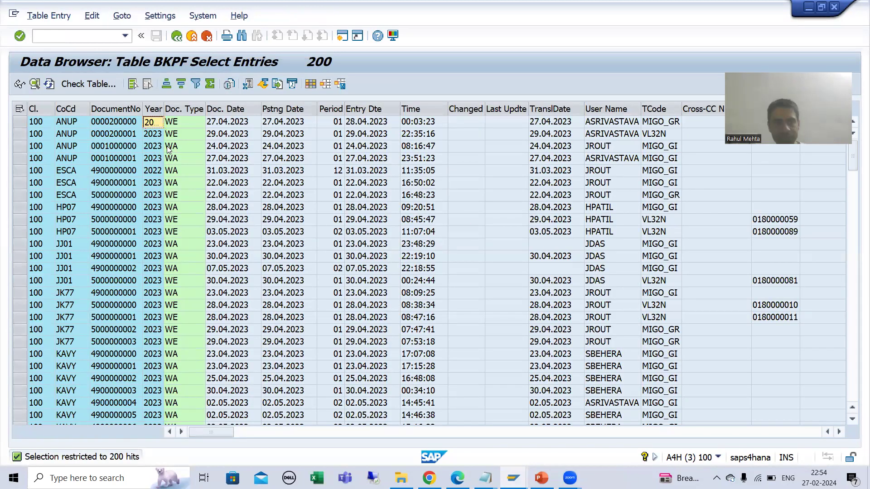
{"action": "key", "text": "alt+Tab"}
{"action": "left_click", "coordinate": [226, 154]}
{"action": "key", "text": "ctrl+v"}
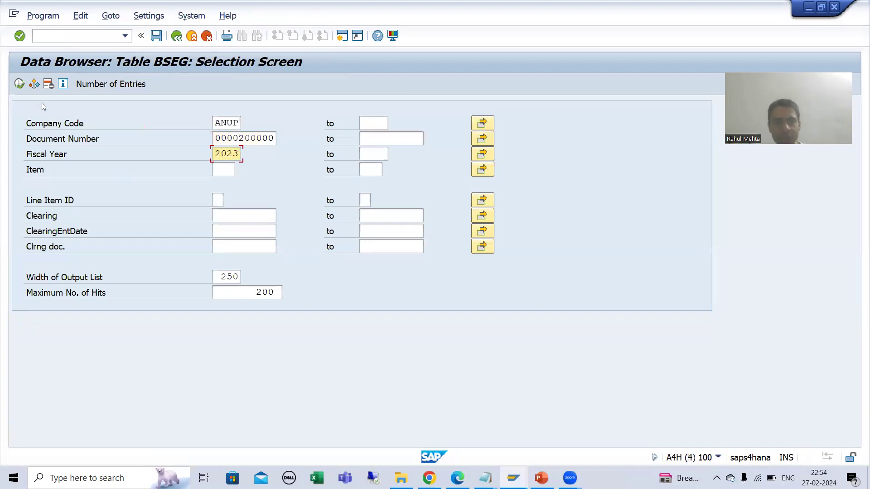
{"action": "left_click", "coordinate": [19, 84]}
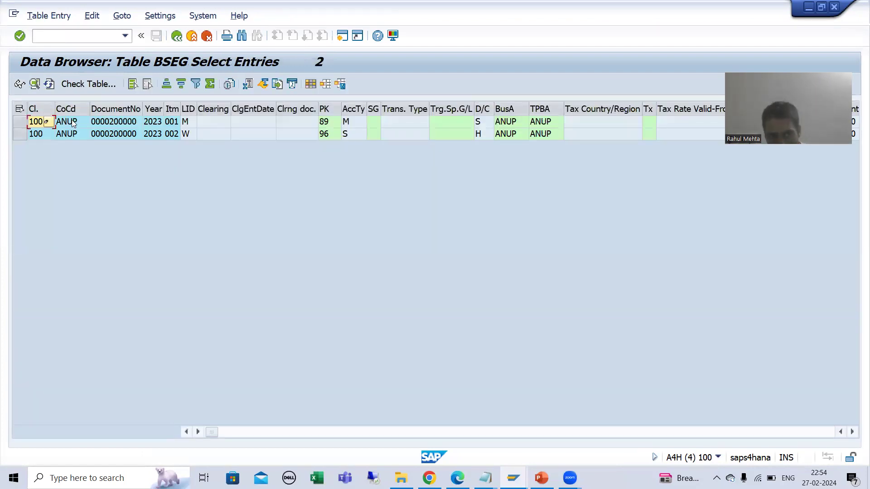
- Widen the item column of the BSEG entries and compare the line items with the first BKPF record's key values
{"action": "left_click_drag", "start_coordinate": [181, 121], "coordinate": [219, 123]}
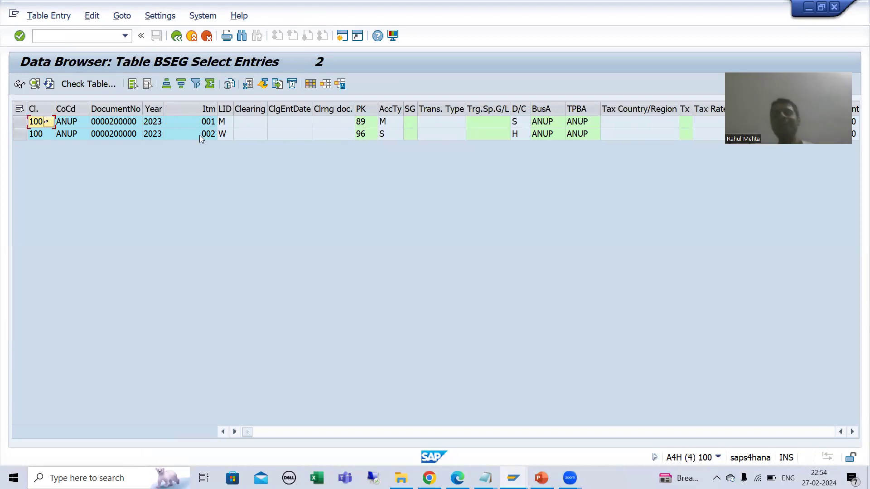
{"action": "key", "text": "alt+Tab"}
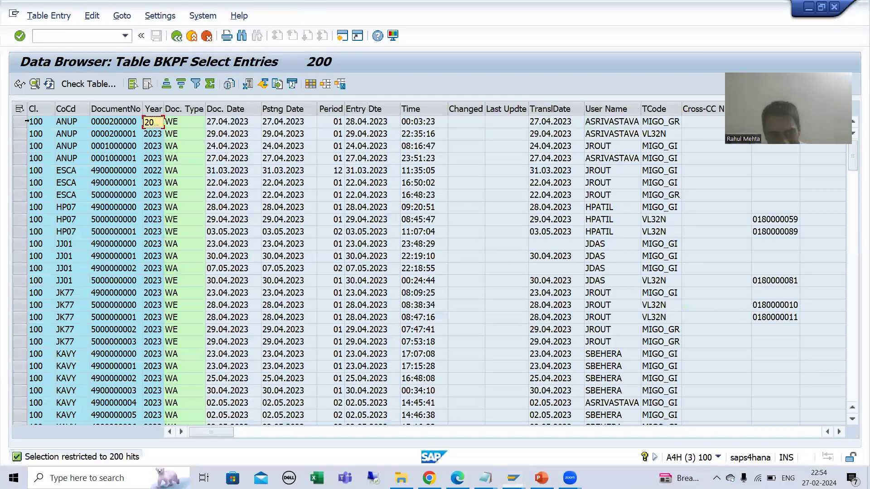
{"action": "left_click", "coordinate": [69, 123]}
{"action": "left_click", "coordinate": [107, 122]}
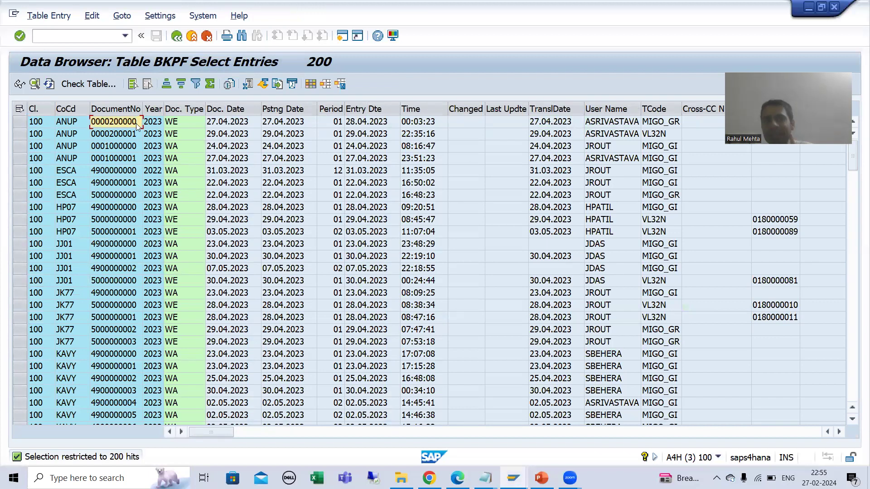
{"action": "left_click", "coordinate": [155, 124]}
{"action": "key", "text": "F2"}
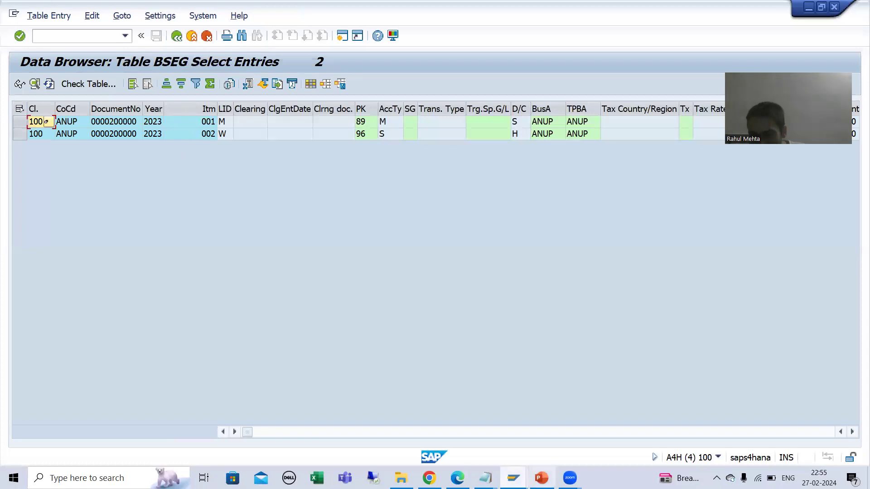
- View the Document List selection from the Change Document initial screen, then compare the document key fields with the BSEG entries
{"action": "left_click", "coordinate": [513, 478]}
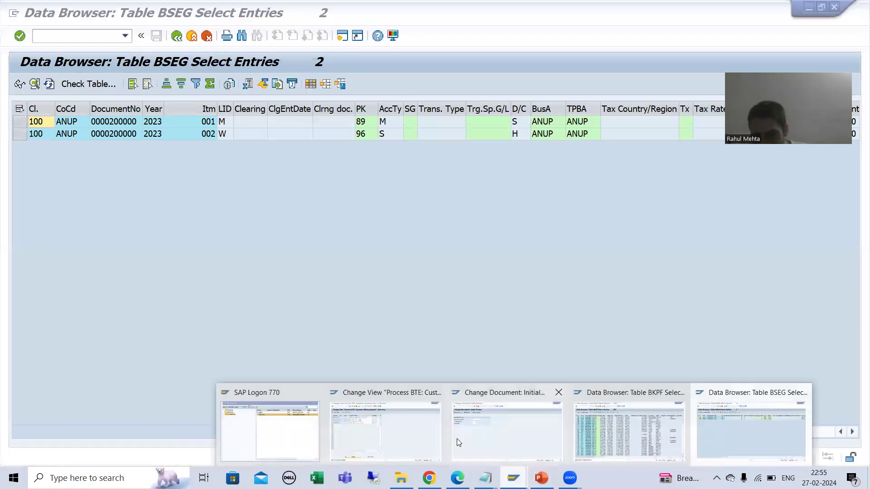
{"action": "left_click", "coordinate": [488, 447]}
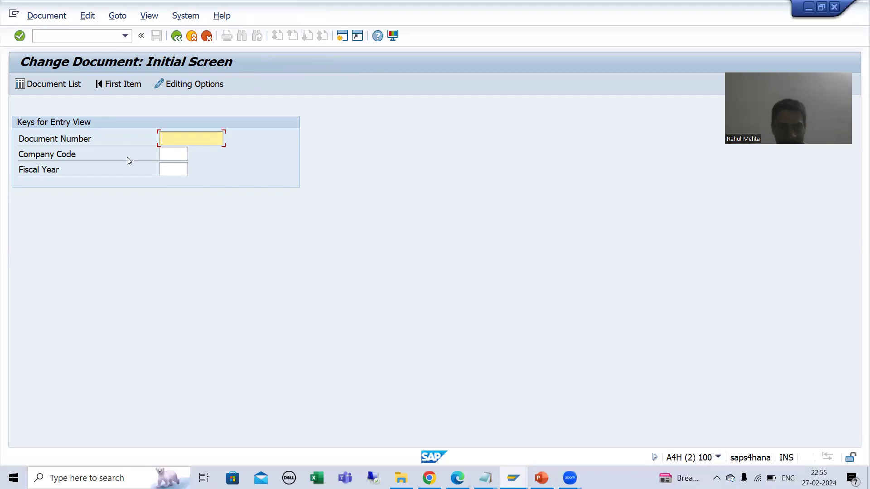
{"action": "left_click", "coordinate": [41, 85]}
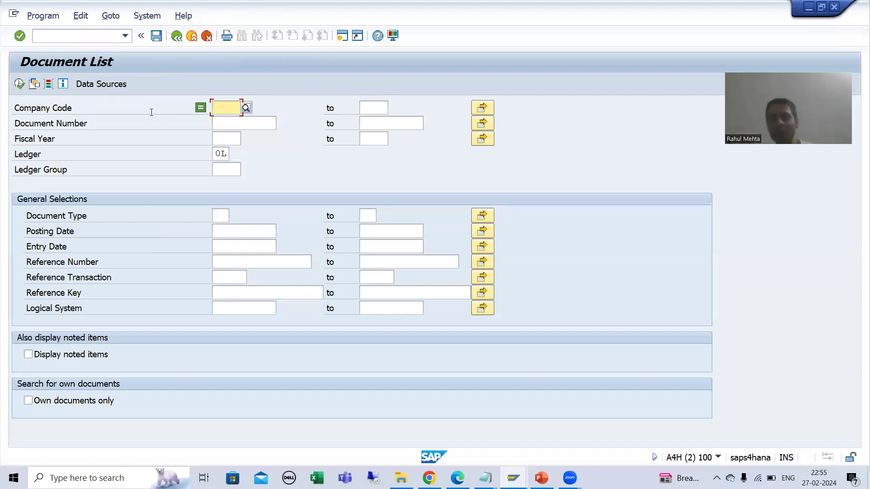
{"action": "key", "text": "F3"}
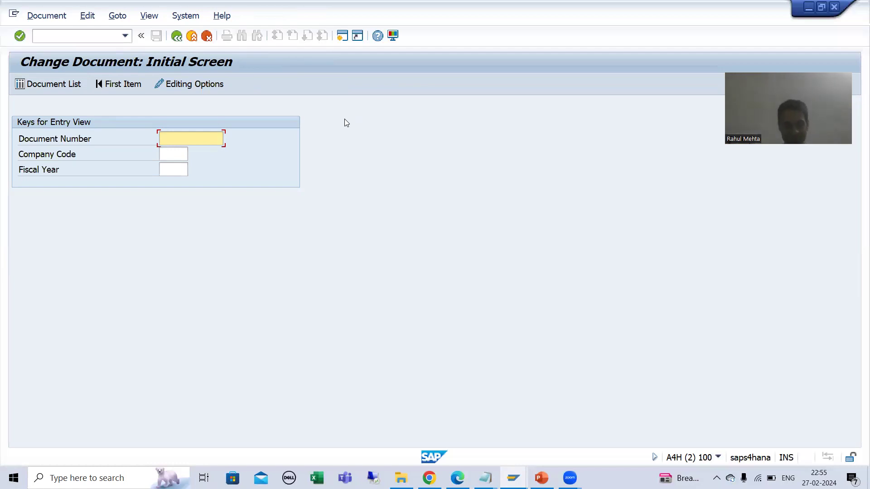
{"action": "key", "text": "alt+Tab"}
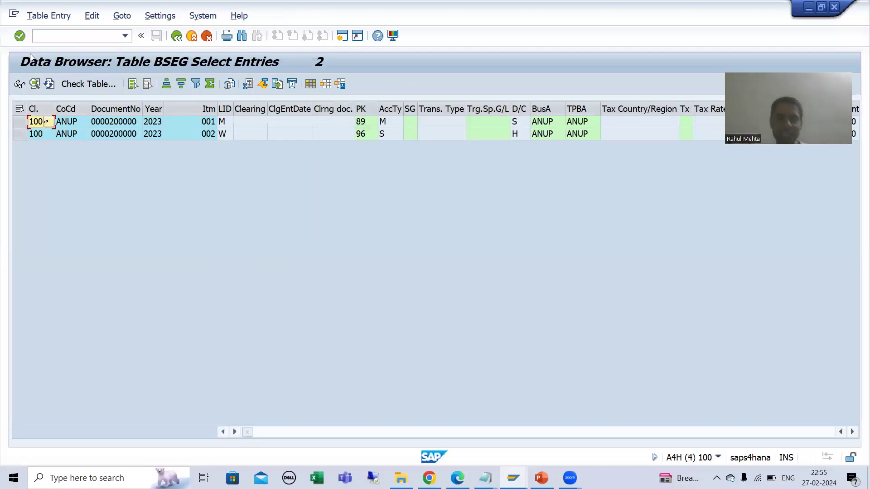
{"action": "key", "text": "alt+Tab"}
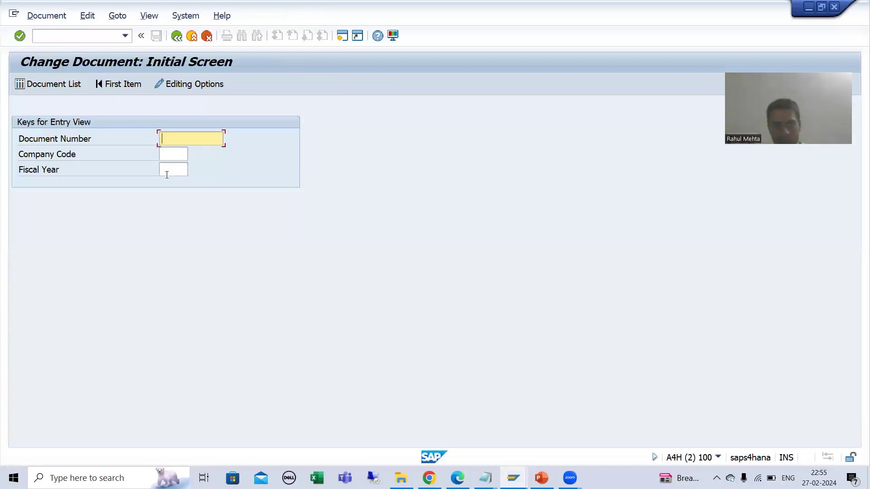
{"action": "key", "text": "alt+Tab"}
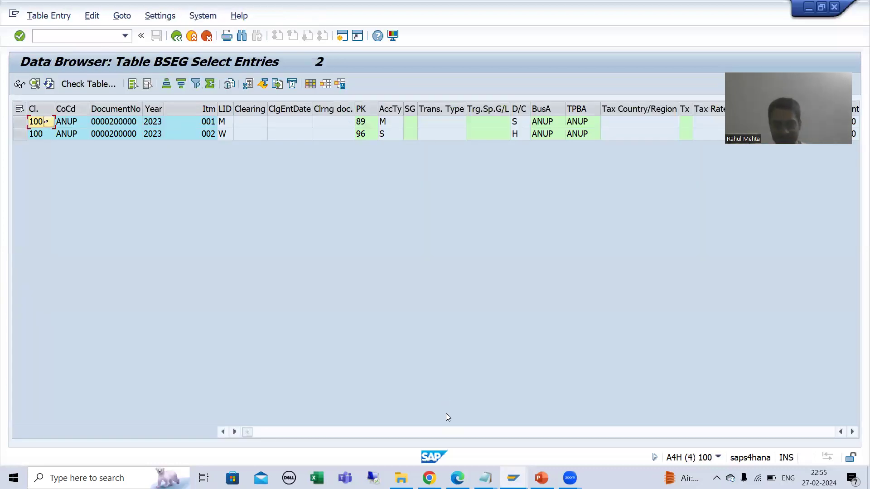
- Return to the BKPF selection and display the document headers for company code DE11
{"action": "mouse_move", "coordinate": [513, 477]}
{"action": "left_click", "coordinate": [630, 430]}
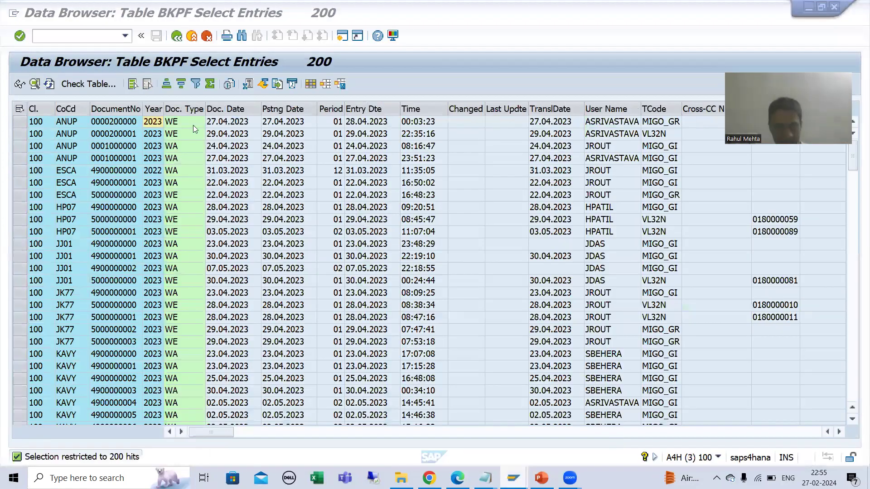
{"action": "scroll", "coordinate": [153, 190], "scroll_direction": "down", "scroll_amount": 1}
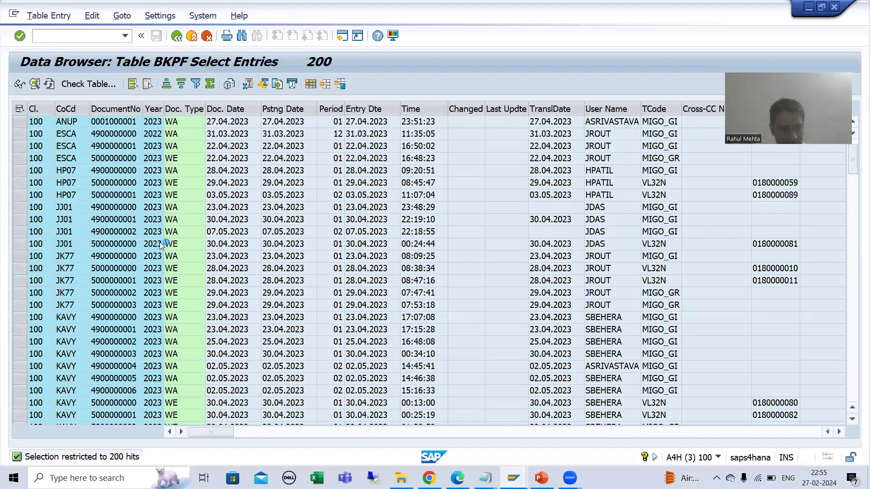
{"action": "scroll", "coordinate": [158, 235], "scroll_direction": "up", "scroll_amount": 1}
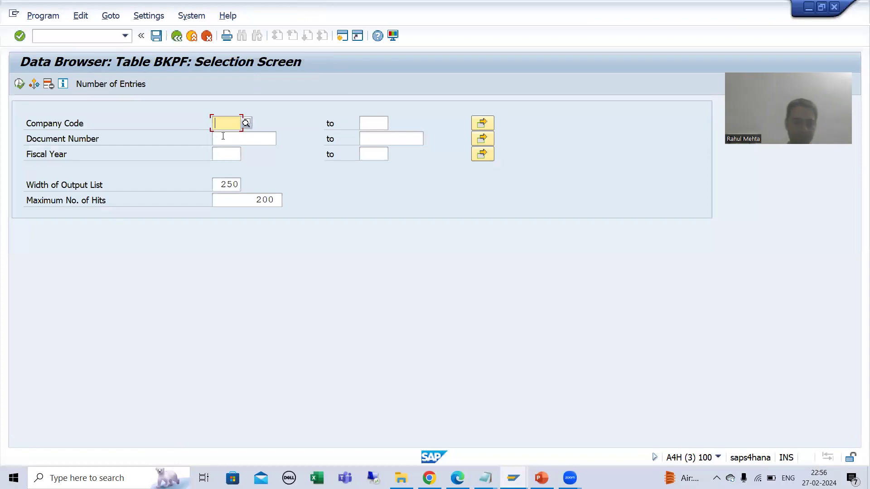
{"action": "type", "text": "DE1"}
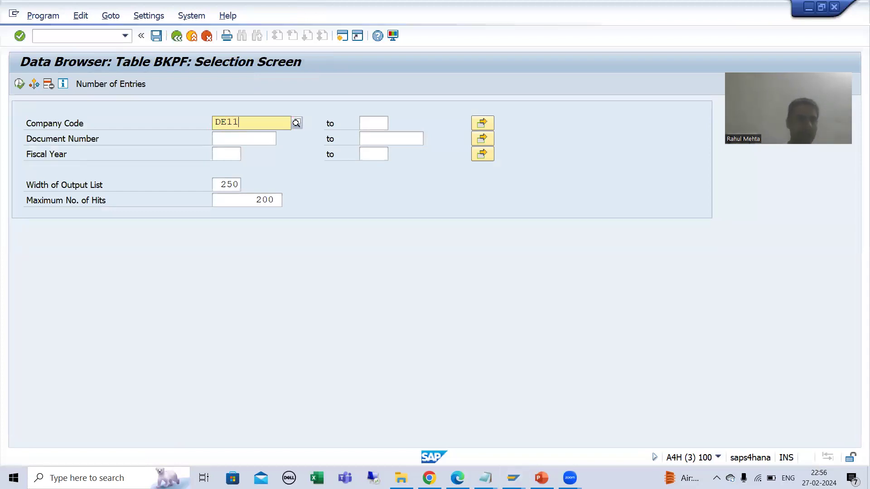
{"action": "type", "text": "1"}
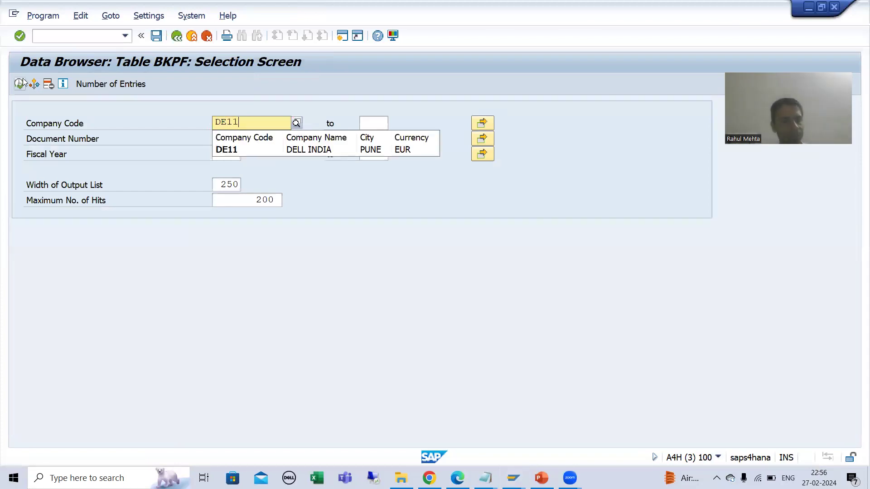
{"action": "left_click", "coordinate": [21, 83]}
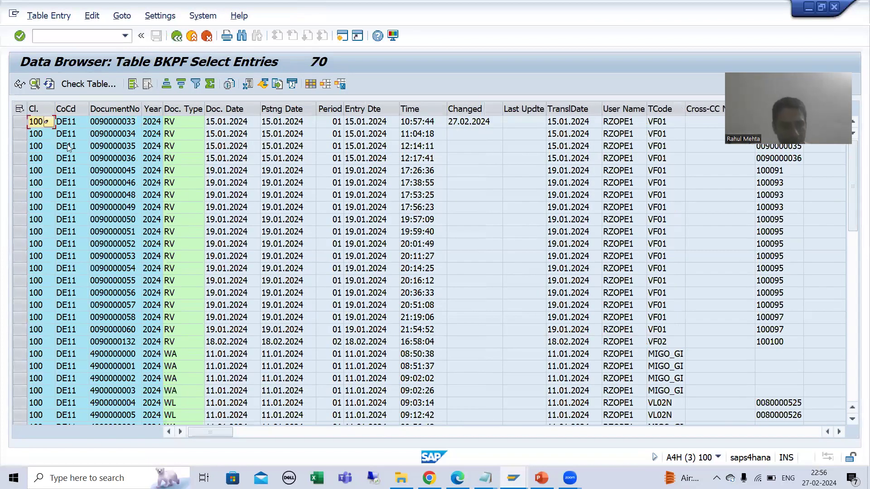
{"action": "key", "text": "Right"}
{"action": "key", "text": "Right"}
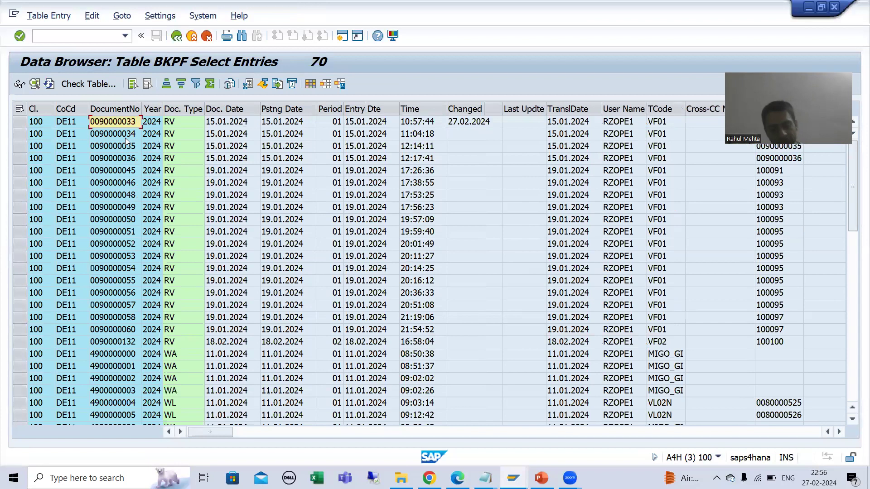
{"action": "key", "text": "alt+Tab"}
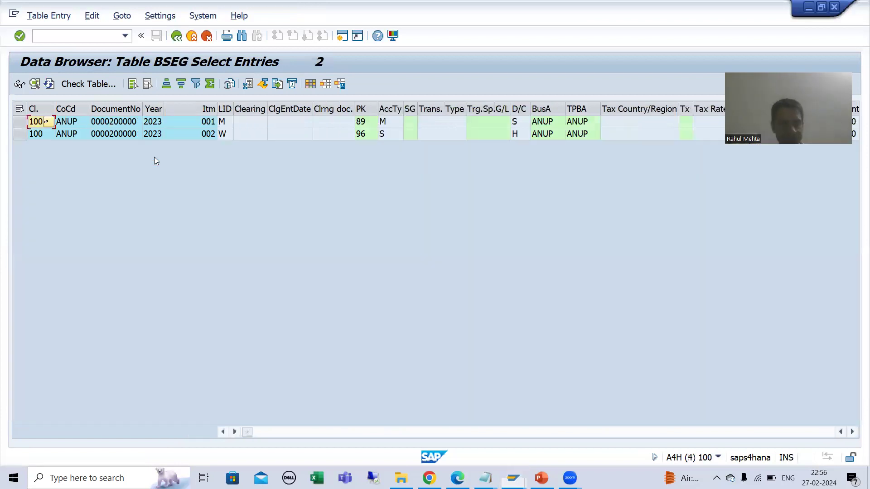
{"action": "mouse_move", "coordinate": [514, 475]}
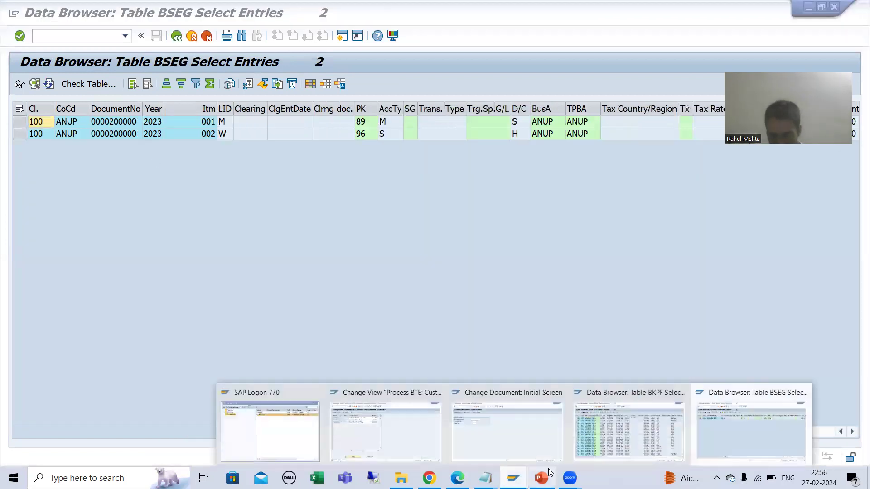
{"action": "left_click", "coordinate": [508, 441]}
{"action": "key", "text": "ctrl+v"}
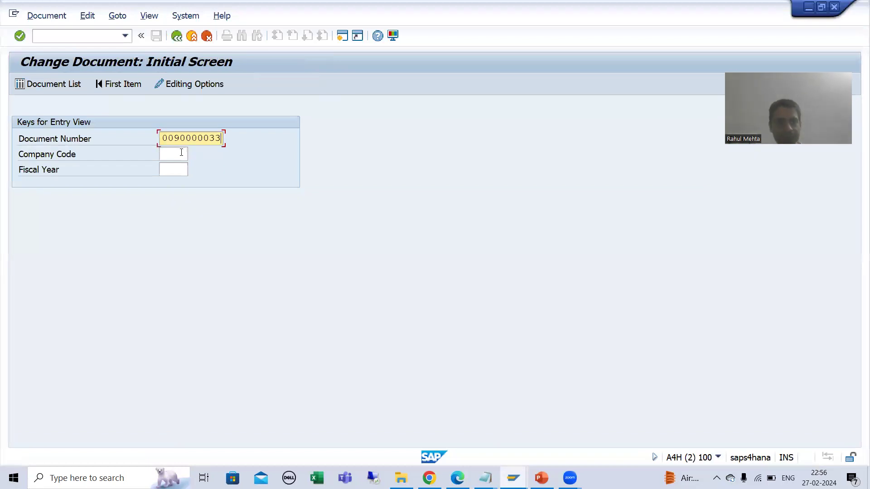
- Look up the first BKPF record's company code and enter DE11 as the company code of the document to change
{"action": "left_click", "coordinate": [183, 152]}
{"action": "key", "text": "alt+Tab"}
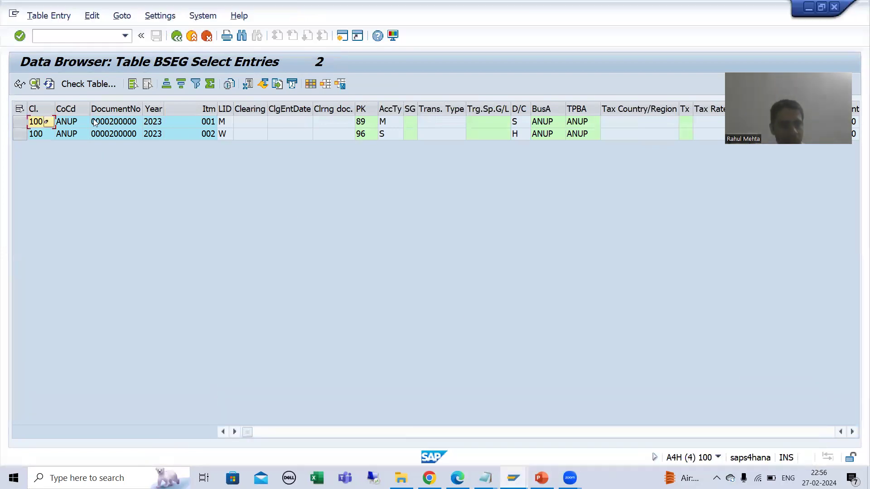
{"action": "key", "text": "Tab"}
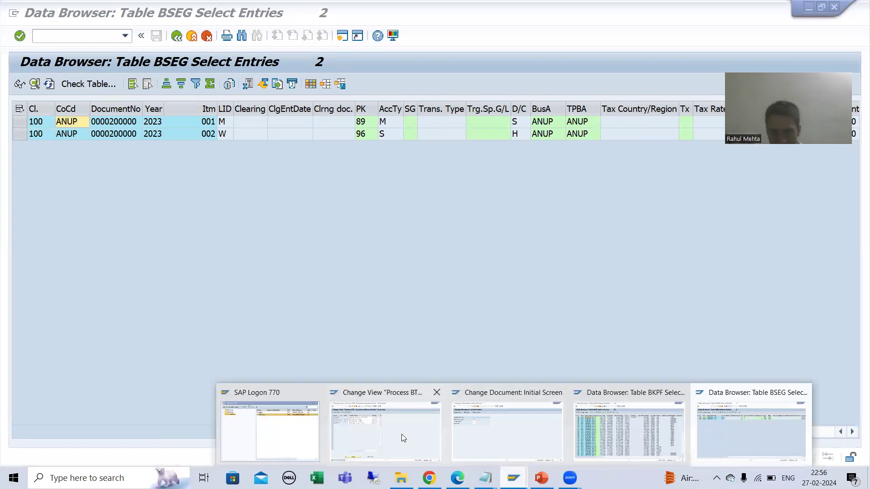
{"action": "left_click", "coordinate": [633, 430]}
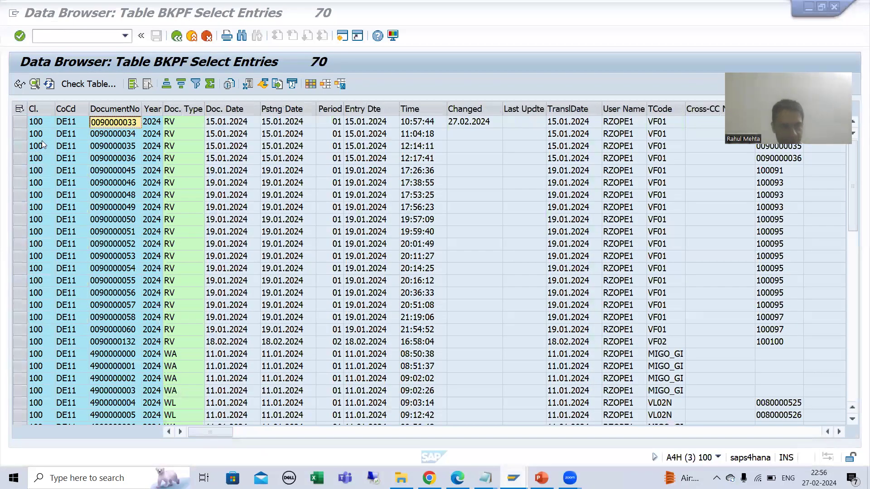
{"action": "left_click", "coordinate": [747, 430]}
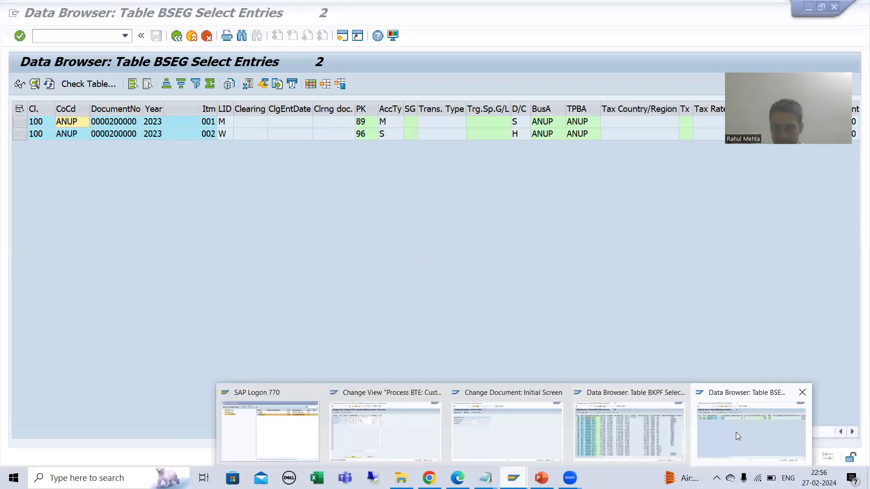
{"action": "left_click", "coordinate": [473, 416]}
{"action": "type", "text": "AB11"}
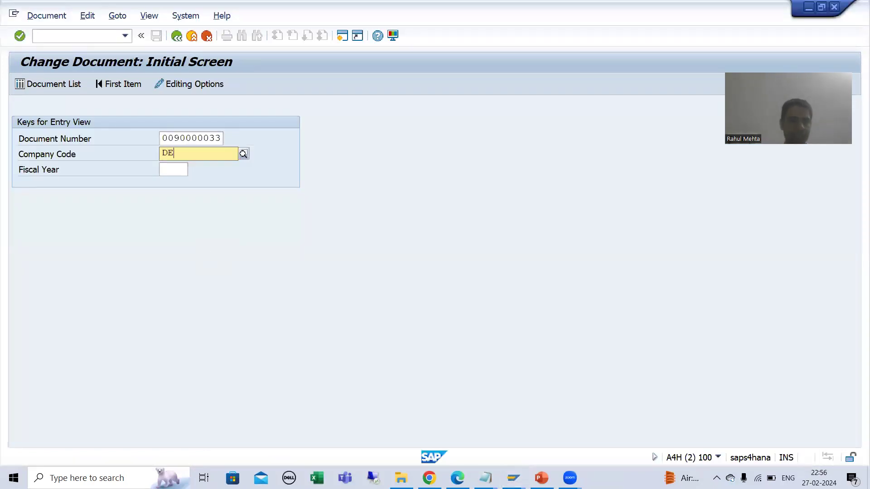
{"action": "key", "text": "Return"}
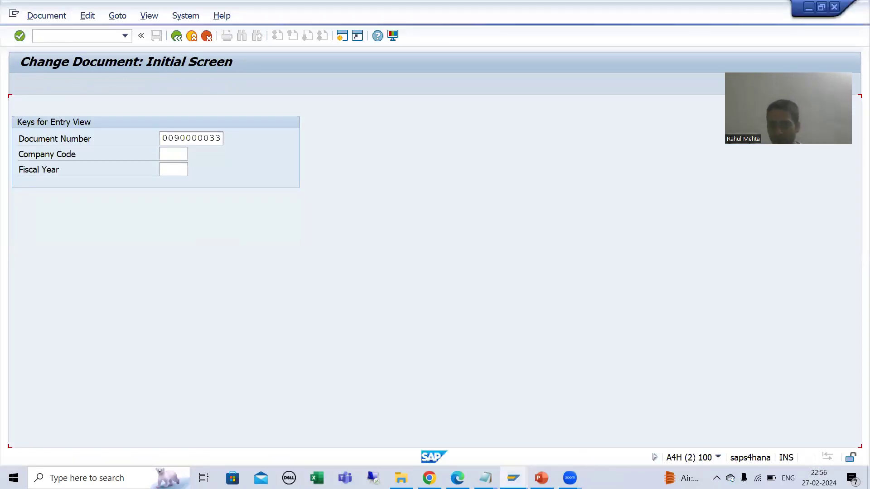
{"action": "type", "text": "DE11"}
- Take fiscal year 2024 from the first BKPF record, enter it for the document to change, and open the document
{"action": "mouse_move", "coordinate": [513, 477]}
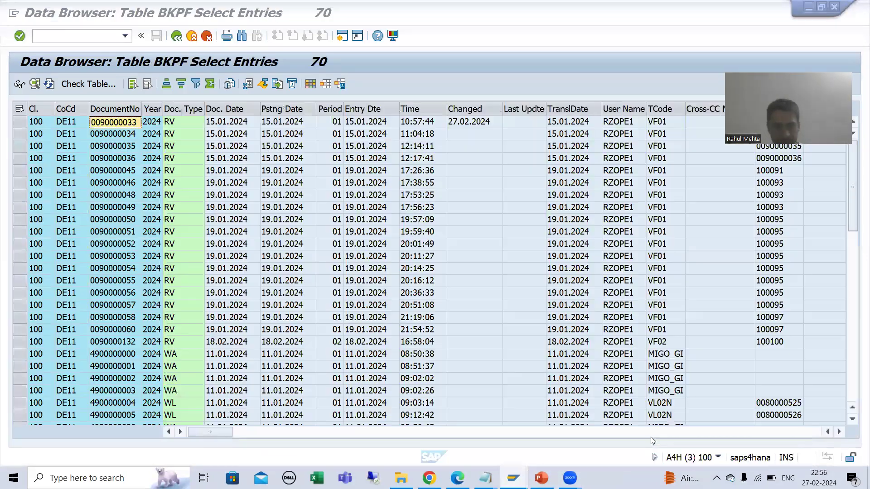
{"action": "left_click", "coordinate": [652, 437]}
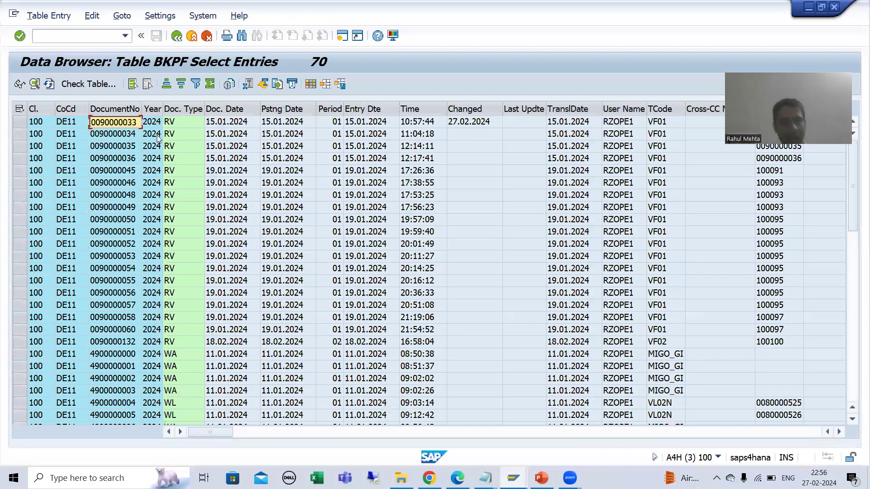
{"action": "left_click", "coordinate": [151, 123]}
{"action": "key", "text": "alt+Tab"}
{"action": "left_click", "coordinate": [167, 170]}
{"action": "type", "text": "2024"}
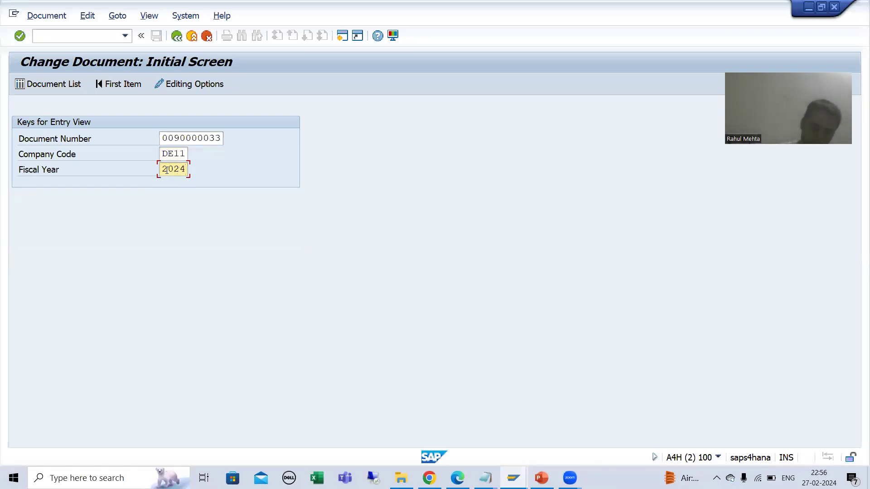
{"action": "key", "text": "Return"}
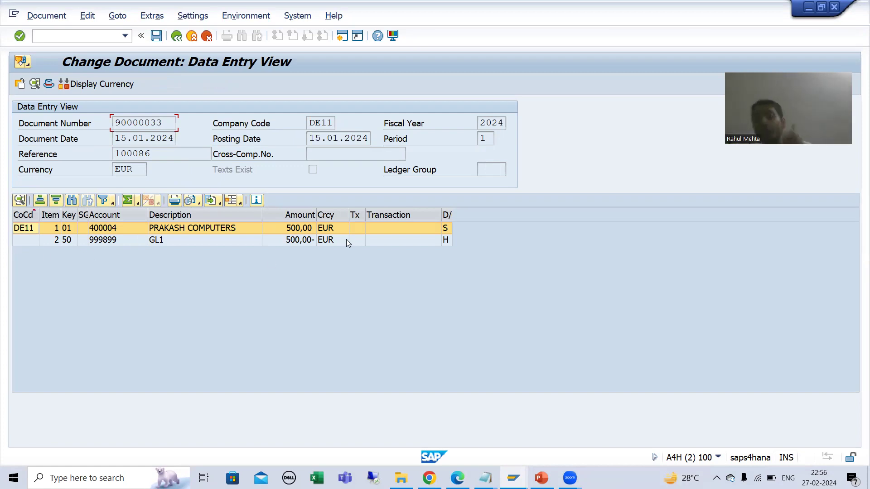
- Return to the BSEG selection screen and set the company code to DE11
{"action": "left_click", "coordinate": [513, 478]}
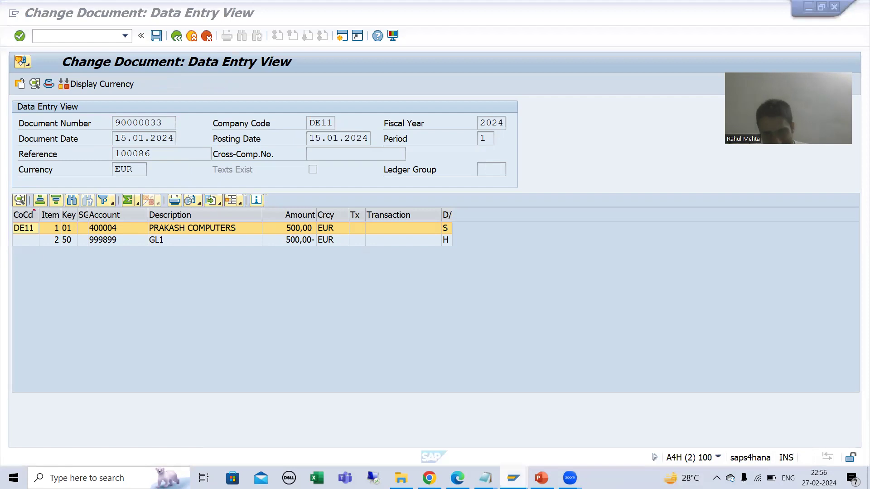
{"action": "left_click", "coordinate": [641, 439]}
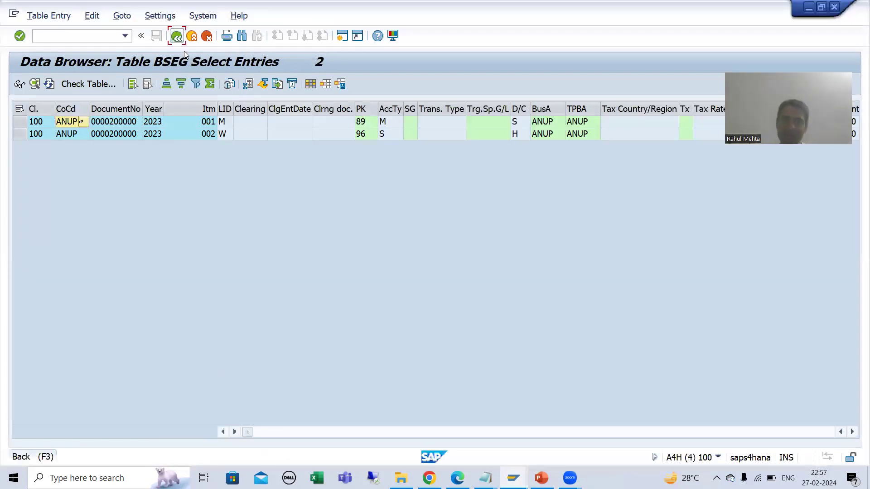
{"action": "left_click", "coordinate": [176, 36]}
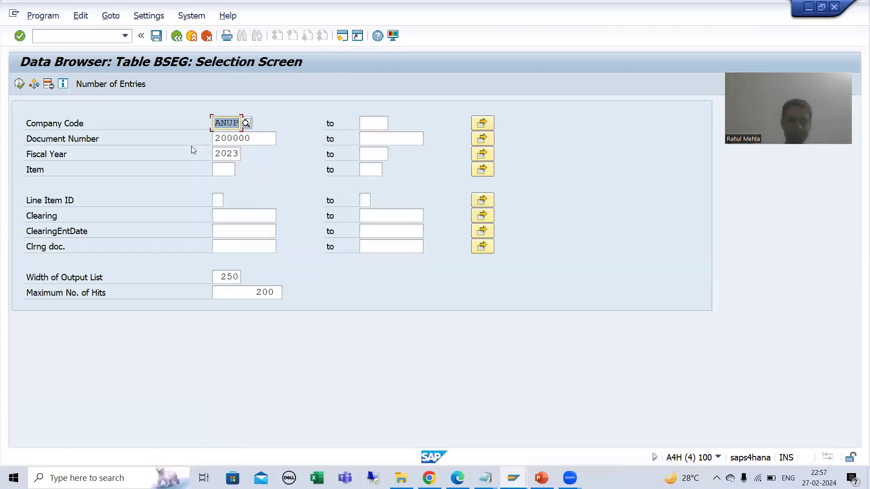
{"action": "key", "text": "Delete"}
{"action": "type", "text": "DE11"}
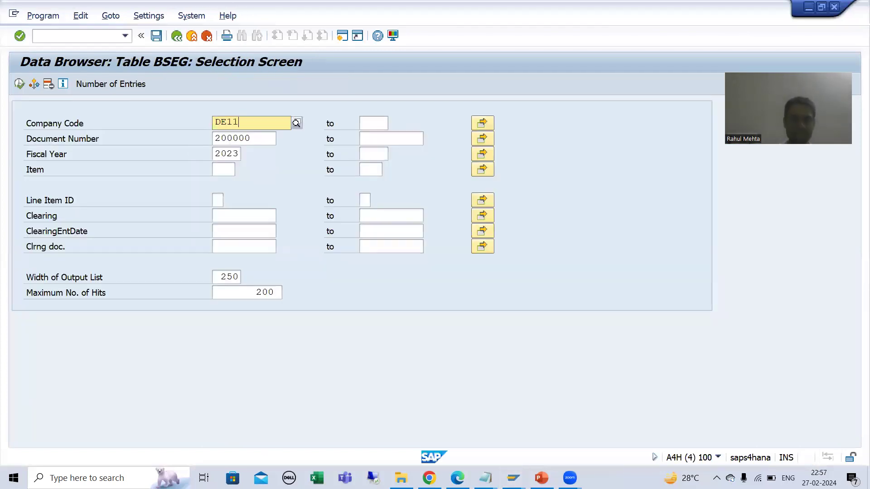
{"action": "key", "text": "Return"}
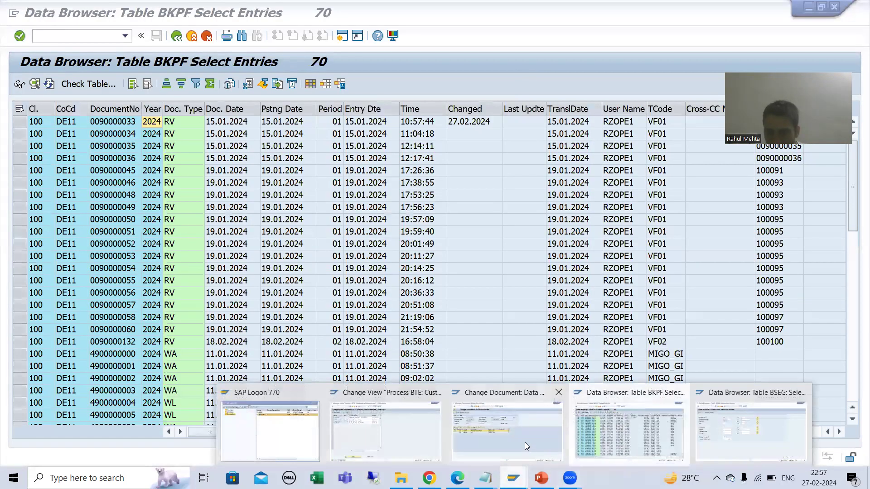
- Copy document number 90000033 from the opened document into the BSEG selection, replacing the existing document number
{"action": "left_click", "coordinate": [524, 442]}
{"action": "left_click_drag", "start_coordinate": [165, 122], "coordinate": [113, 122]}
{"action": "key", "text": "ctrl+c"}
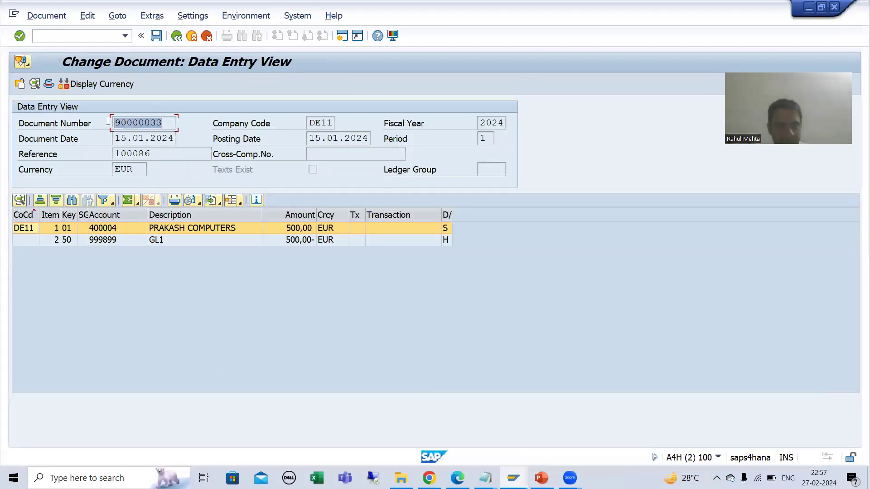
{"action": "key", "text": "alt+Tab"}
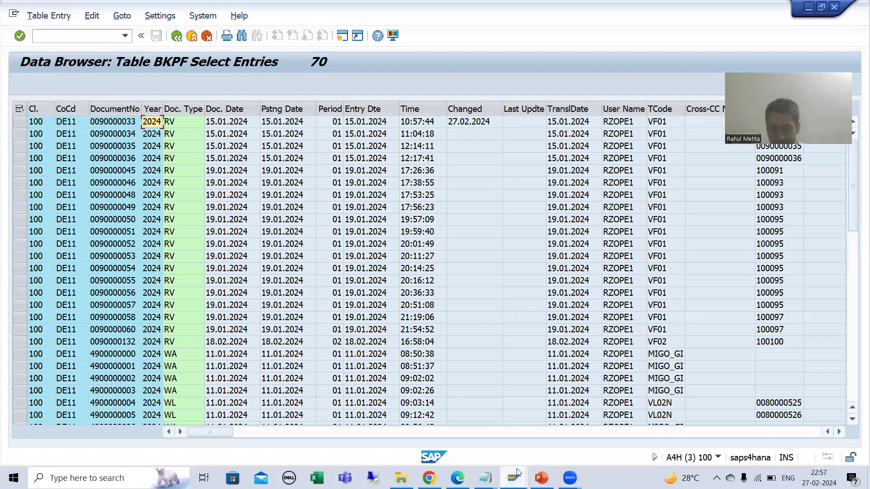
{"action": "mouse_move", "coordinate": [515, 471]}
{"action": "left_click", "coordinate": [719, 424]}
{"action": "left_click", "coordinate": [263, 138]}
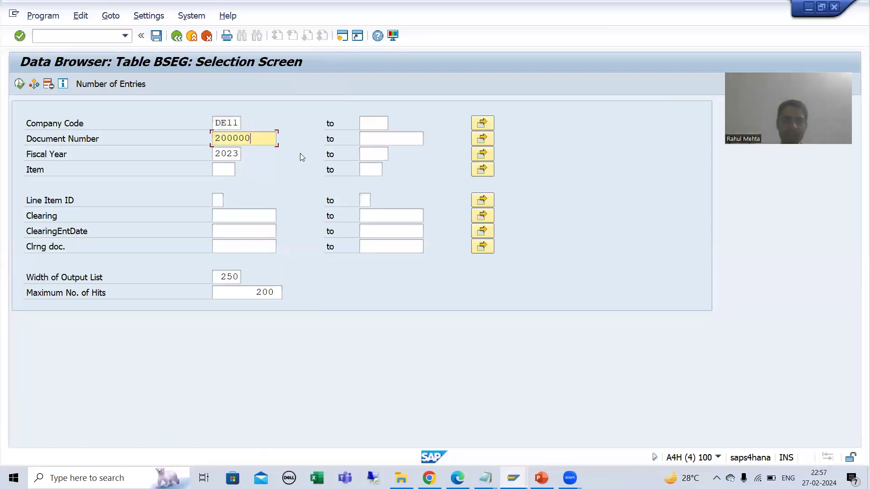
{"action": "key", "text": "BackSpace"}
{"action": "key", "text": "BackSpace"}
{"action": "key", "text": "BackSpace"}
{"action": "key", "text": "BackSpace"}
{"action": "key", "text": "BackSpace"}
{"action": "key", "text": "BackSpace"}
{"action": "key", "text": "ctrl+v"}
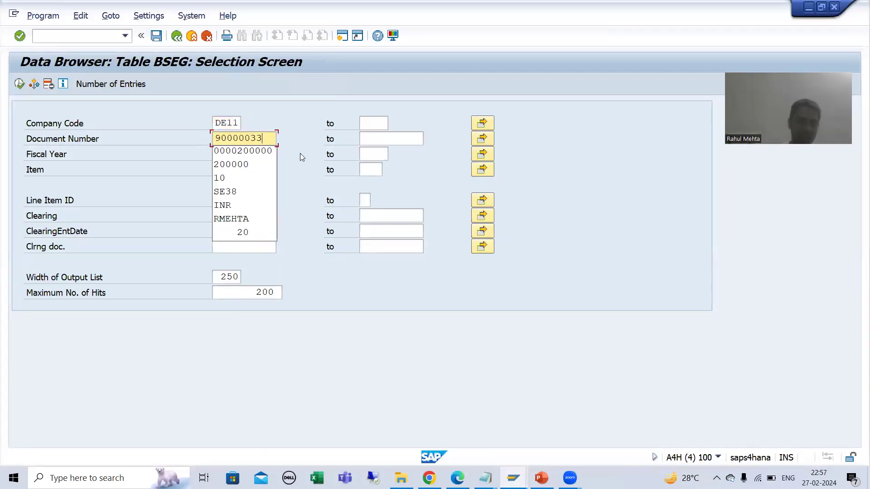
- Set the BSEG selection's fiscal year to 2024 and display the matching entries
{"action": "key", "text": "Tab"}
{"action": "key", "text": "Tab"}
{"action": "key", "text": "Tab"}
{"action": "type", "text": "2024"}
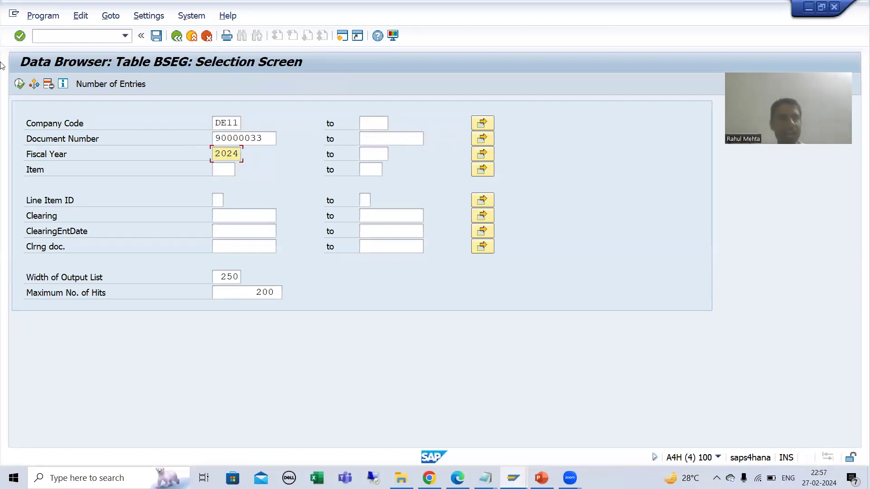
{"action": "left_click", "coordinate": [17, 85]}
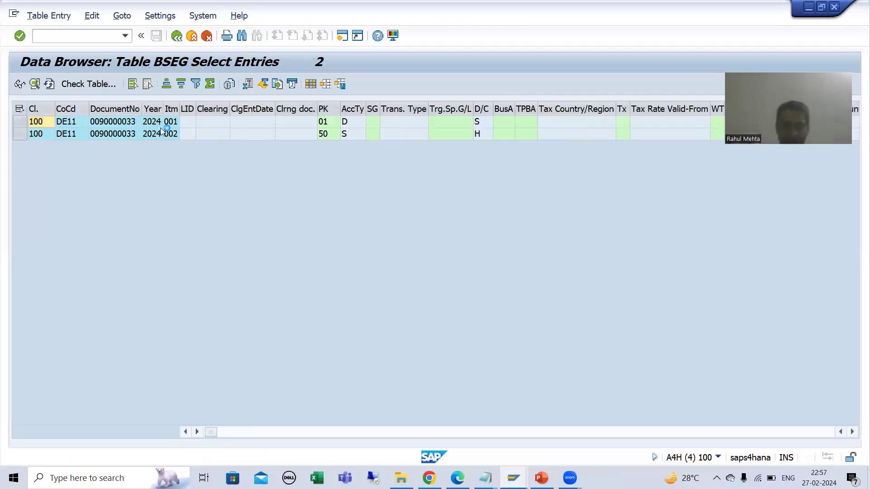
- Compare the item numbers of the BSEG entries with the line items in the document's data entry view
{"action": "left_click", "coordinate": [172, 123]}
{"action": "left_click", "coordinate": [176, 136]}
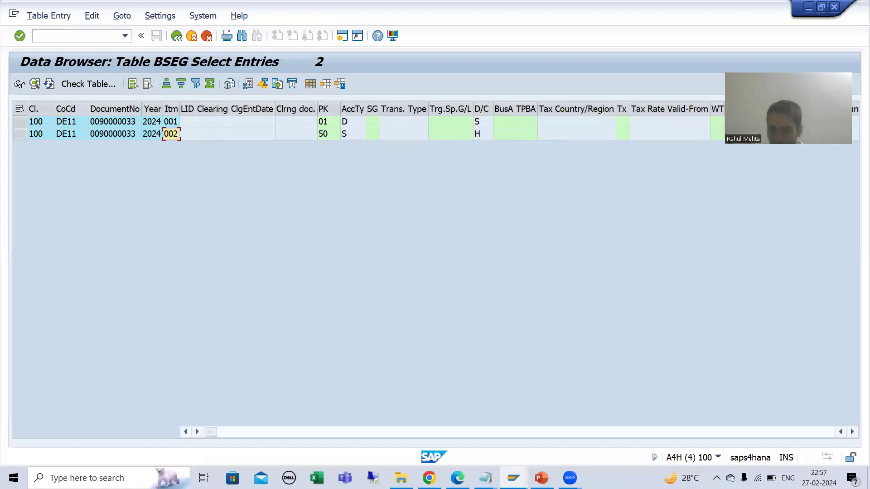
{"action": "left_click", "coordinate": [513, 478]}
{"action": "left_click", "coordinate": [500, 450]}
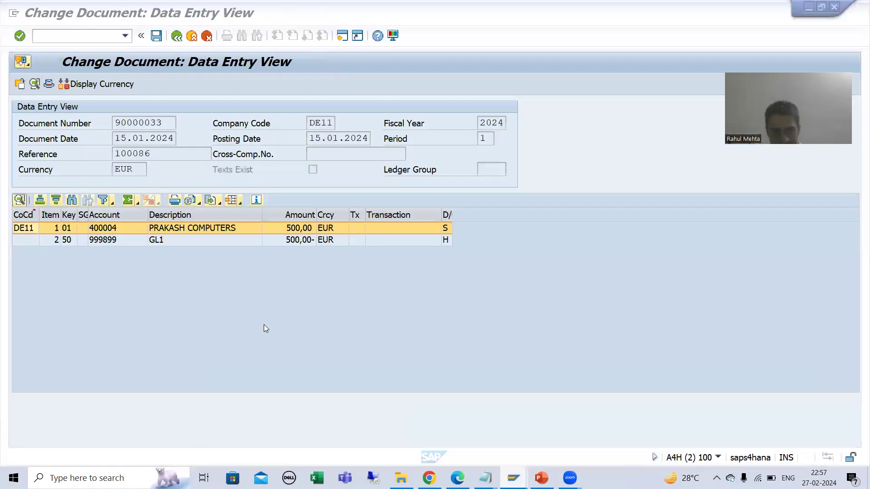
{"action": "left_click", "coordinate": [57, 241]}
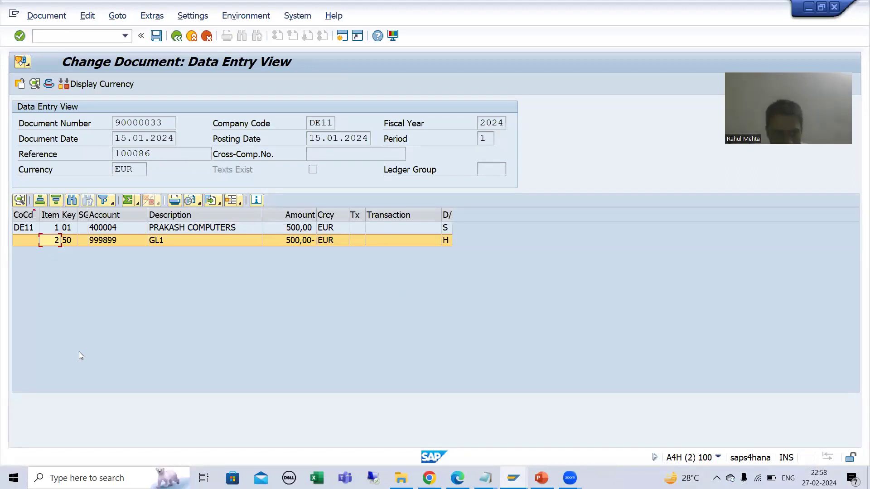
{"action": "left_click", "coordinate": [53, 229]}
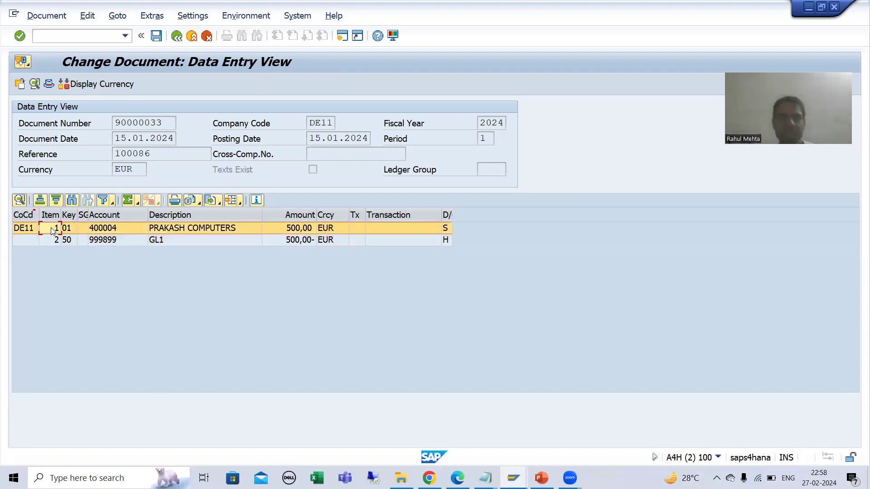
- Open line item 1 of the document, examine its changeable fields such as Text and Assignment, and return to the data entry view
{"action": "double_click", "coordinate": [53, 228]}
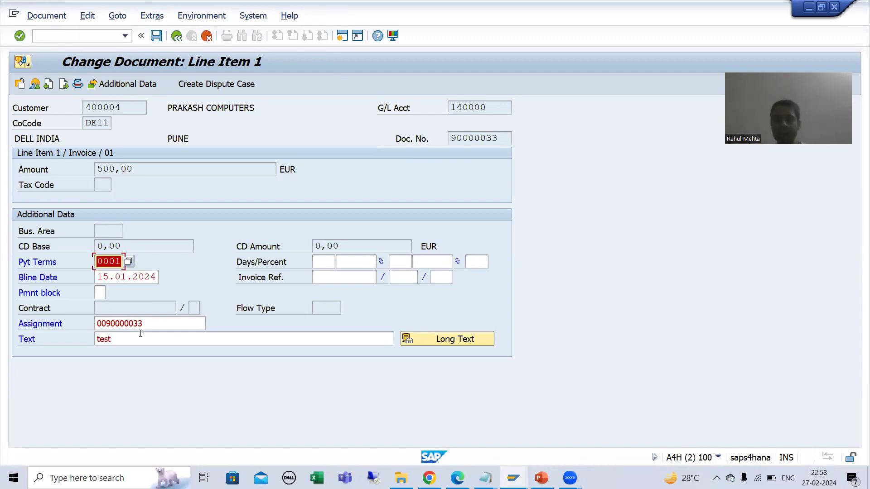
{"action": "left_click", "coordinate": [176, 36]}
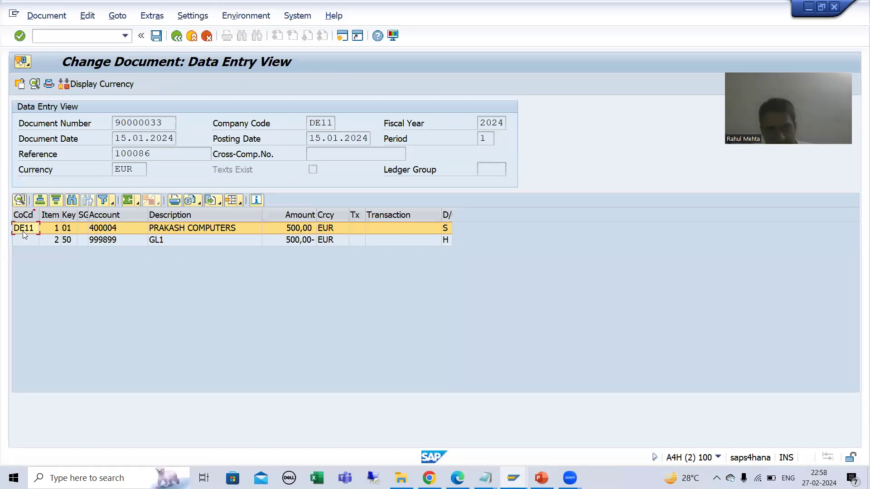
{"action": "double_click", "coordinate": [77, 229]}
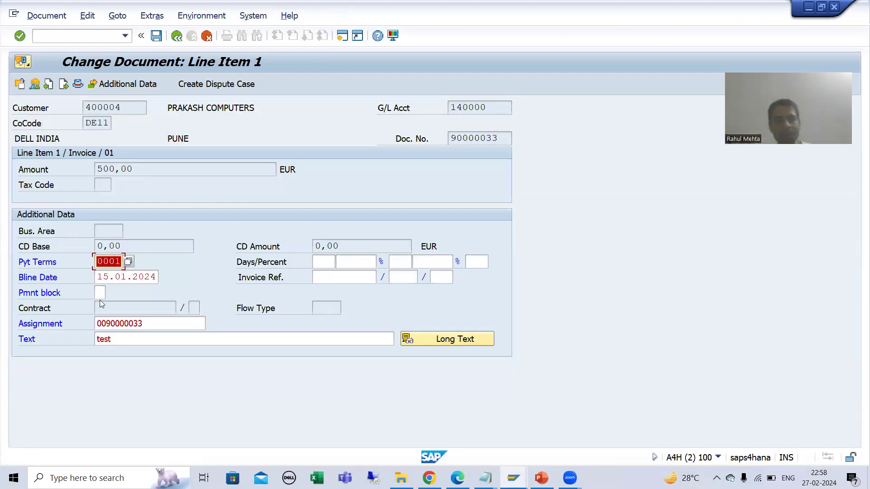
{"action": "left_click", "coordinate": [123, 338]}
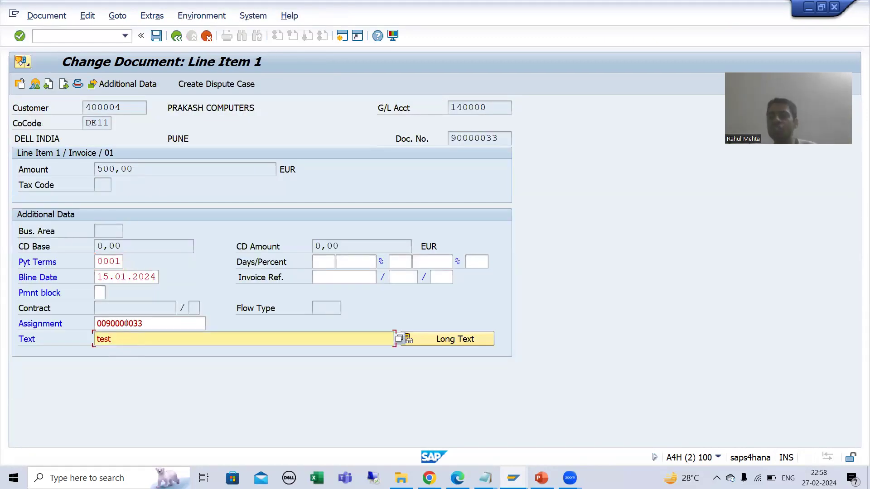
{"action": "key", "text": "F3"}
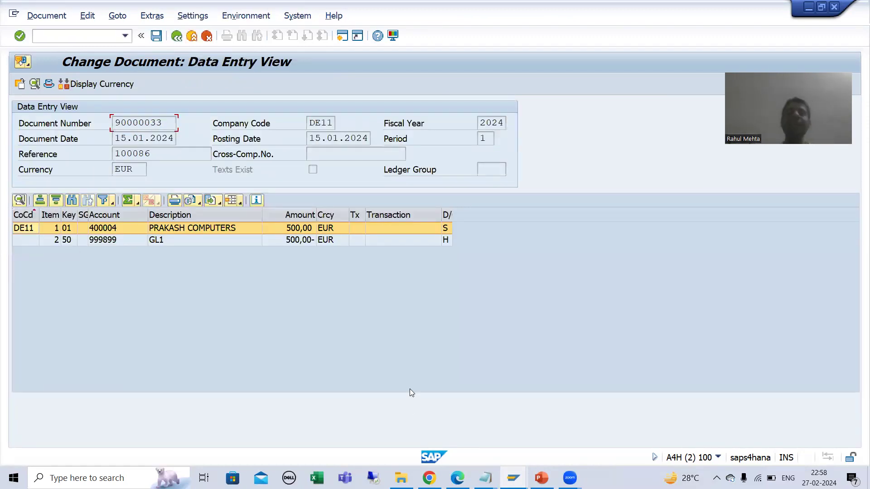
{"action": "mouse_move", "coordinate": [513, 477]}
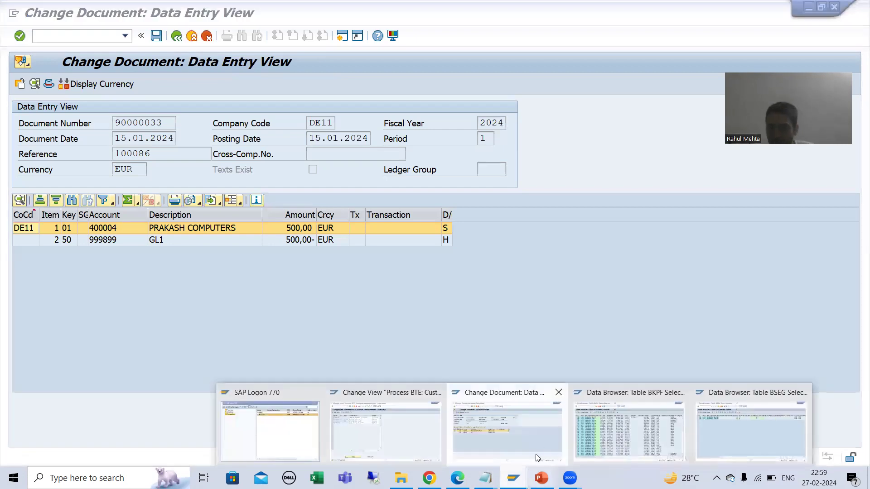
- Check the BKPF entries, switch to the PowerPoint presentation and review the slides on ways to find publish/subscribe and process interfaces
{"action": "left_click", "coordinate": [606, 432]}
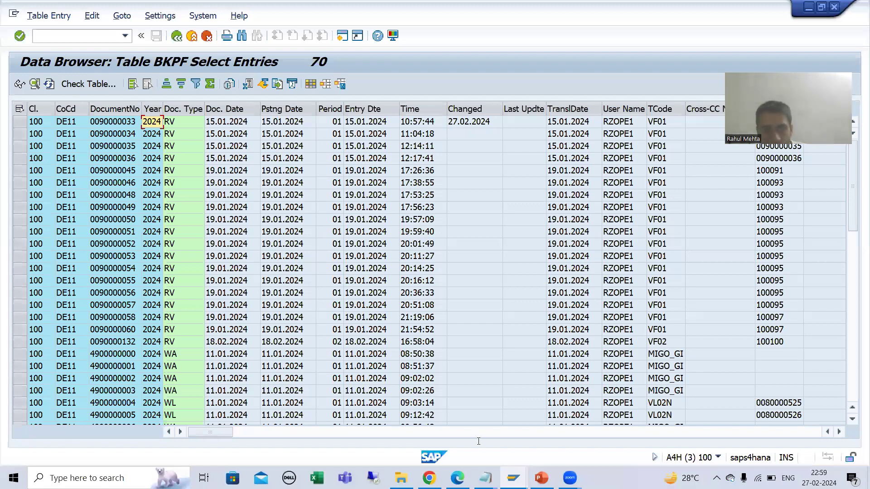
{"action": "key", "text": "alt+Tab"}
{"action": "left_click", "coordinate": [53, 168]}
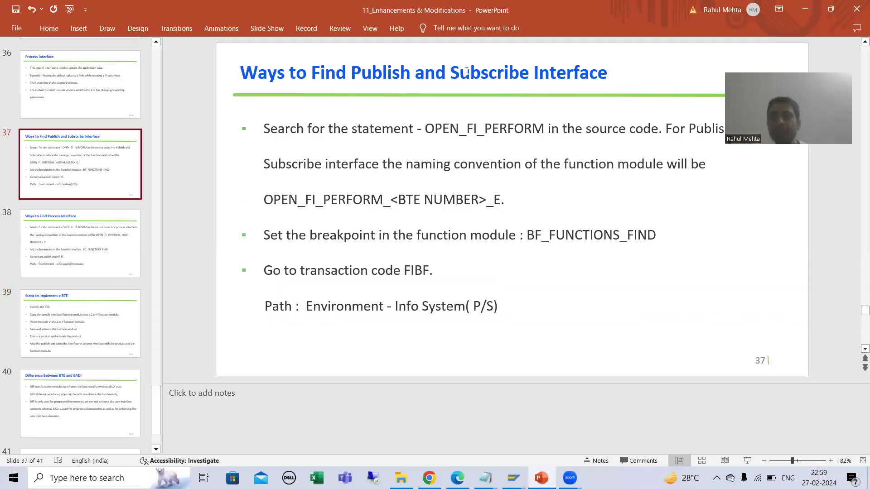
{"action": "left_click", "coordinate": [78, 243]}
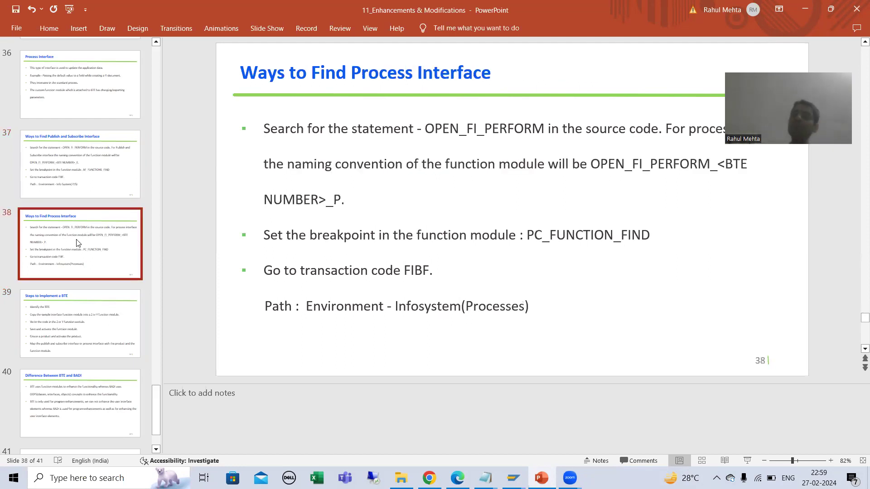
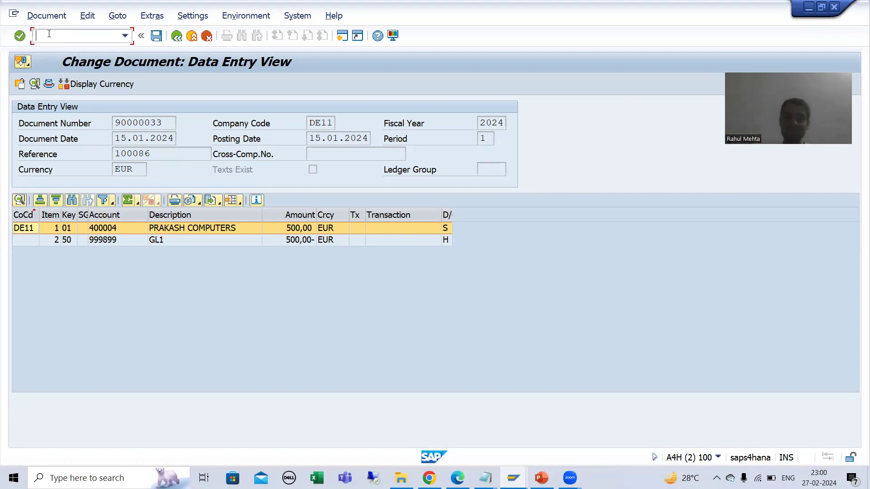
- Open the Function Builder in a new SAP session and display function module PC_FUNCTION_FIND, copying its name from the process interface slide
{"action": "type", "text": "/ose"}
{"action": "type", "text": "16"}
{"action": "key", "text": "Return"}
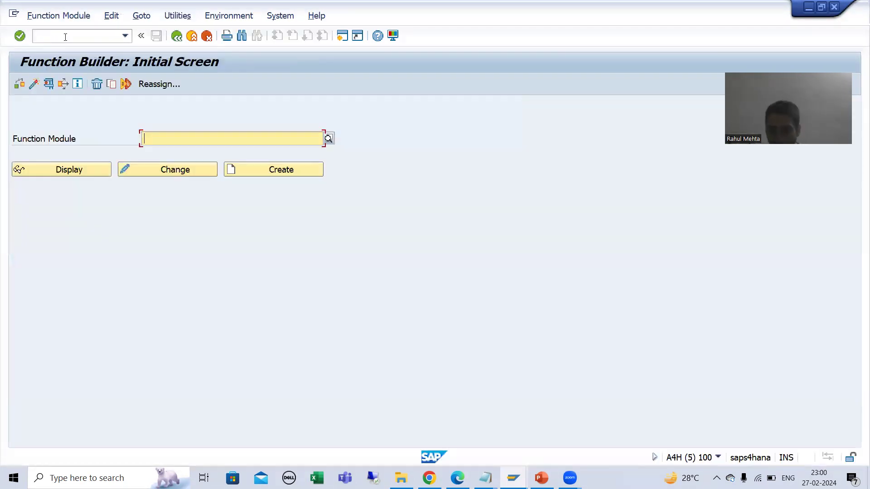
{"action": "left_click", "coordinate": [542, 478]}
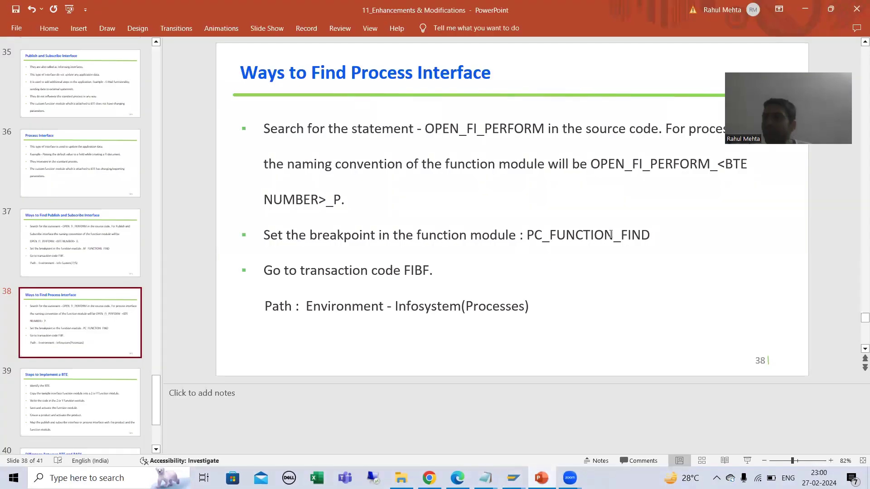
{"action": "left_click_drag", "start_coordinate": [528, 237], "coordinate": [650, 237]}
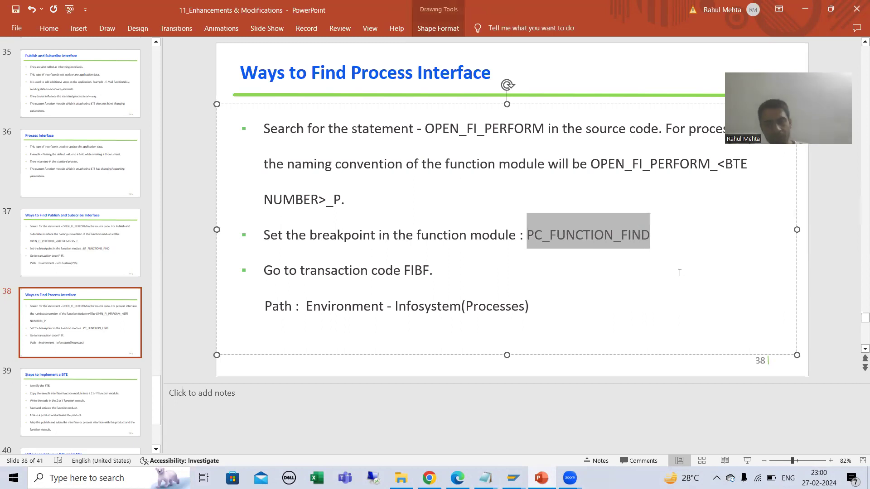
{"action": "key", "text": "ctrl+c"}
{"action": "key", "text": "alt+Tab"}
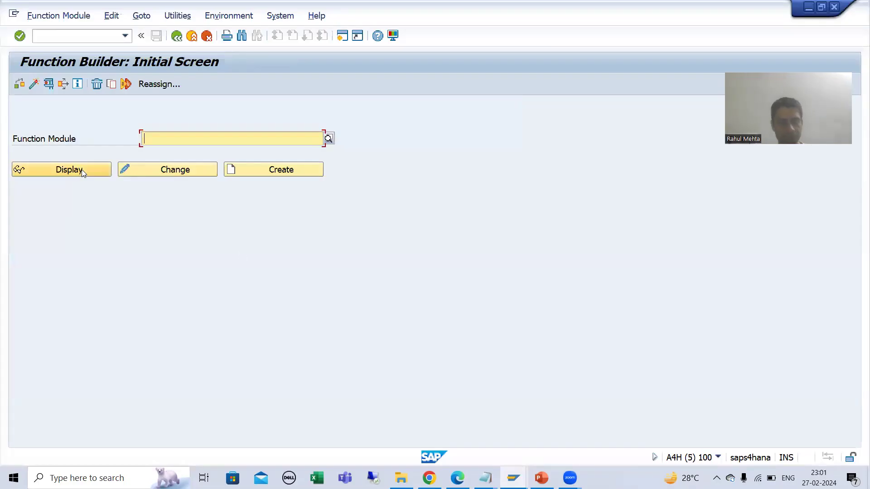
{"action": "key", "text": "ctrl+v"}
{"action": "left_click", "coordinate": [73, 178]}
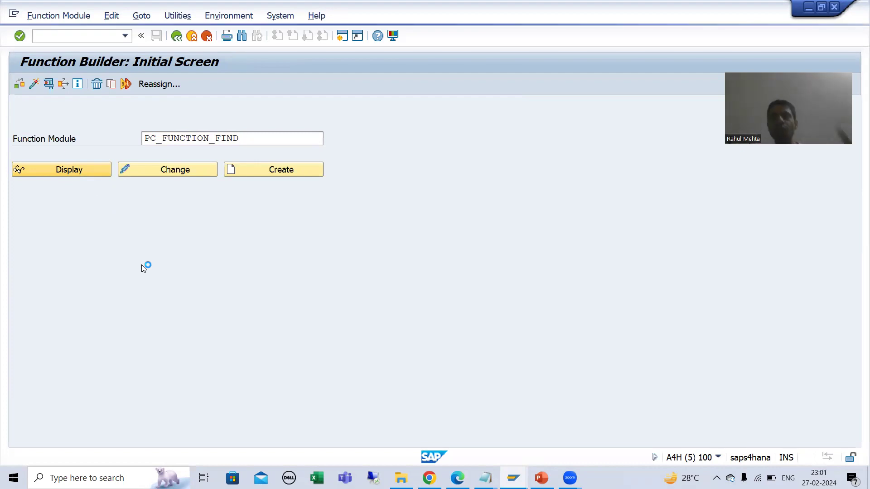
- Set a session breakpoint at CLEAR T_FMRFC on line 17 and start transaction FB02 in a new session
{"action": "left_click", "coordinate": [121, 297]}
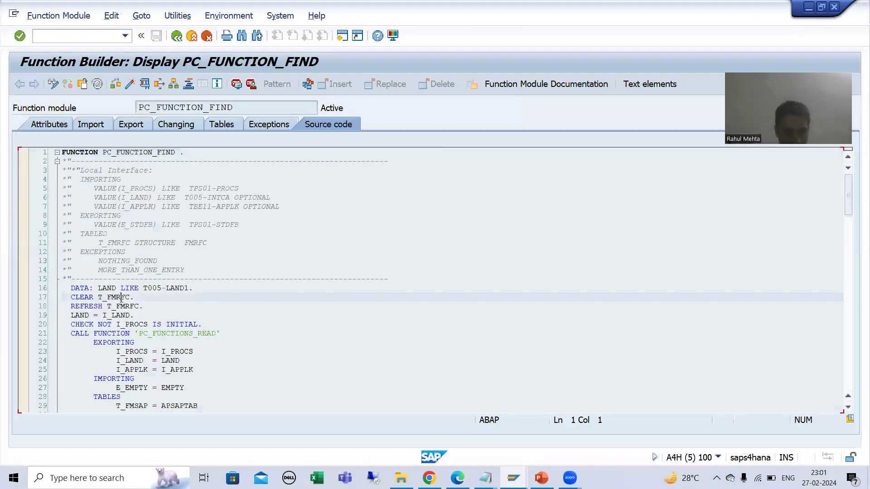
{"action": "left_click", "coordinate": [236, 85]}
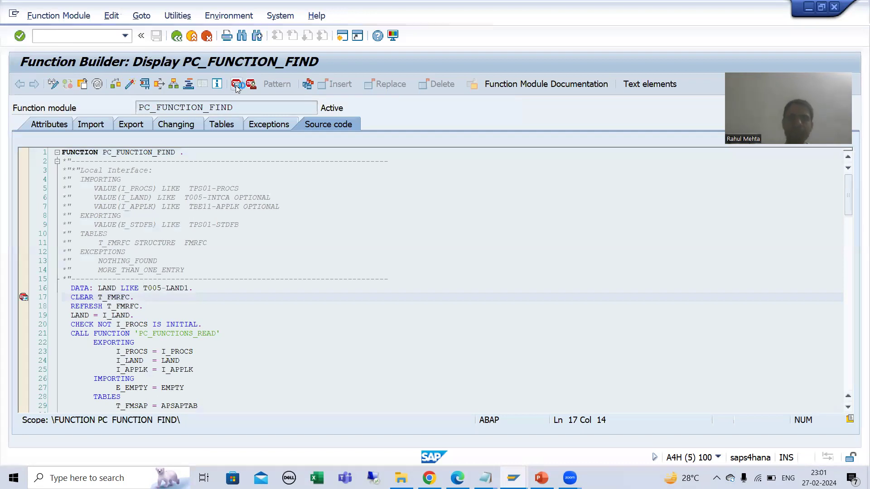
{"action": "left_click", "coordinate": [50, 39]}
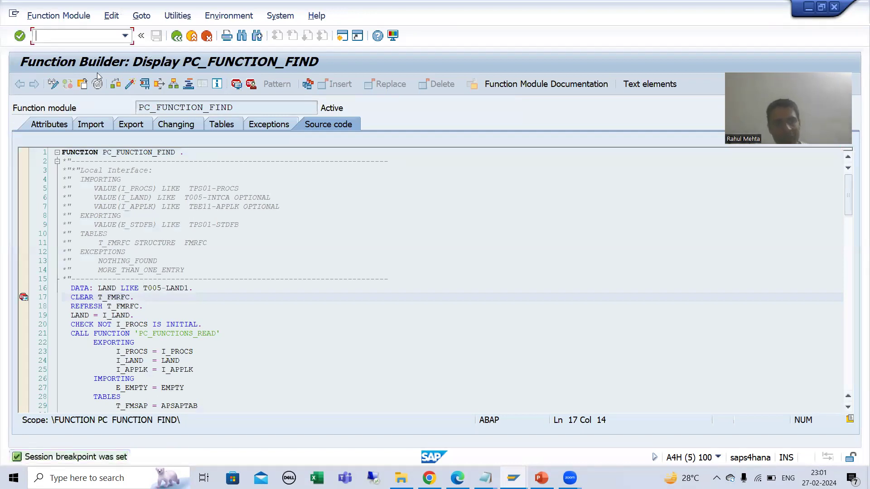
{"action": "type", "text": "/ofb02"}
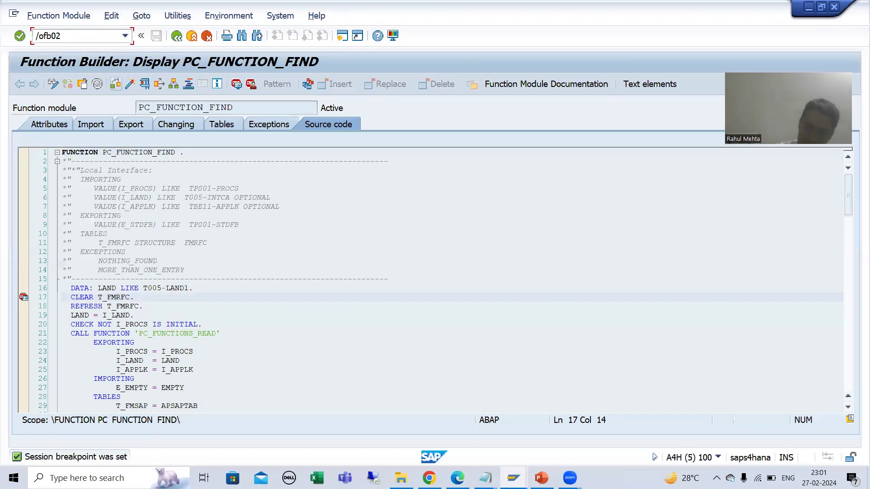
{"action": "key", "text": "Return"}
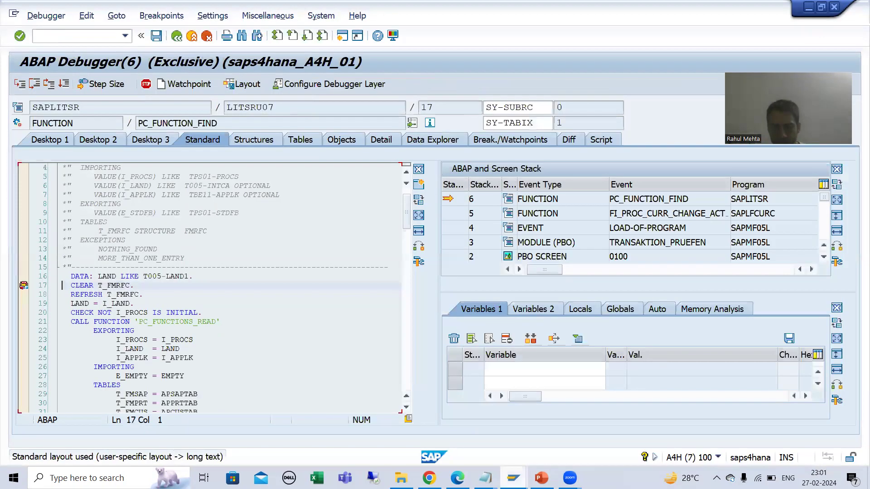
- Close the earlier Change Document session that shows the data entry view
{"action": "mouse_move", "coordinate": [513, 478]}
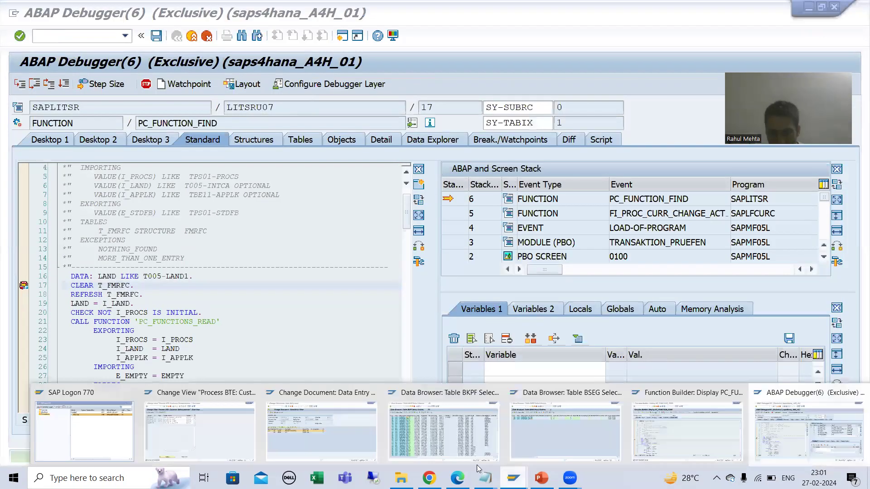
{"action": "left_click", "coordinate": [349, 435]}
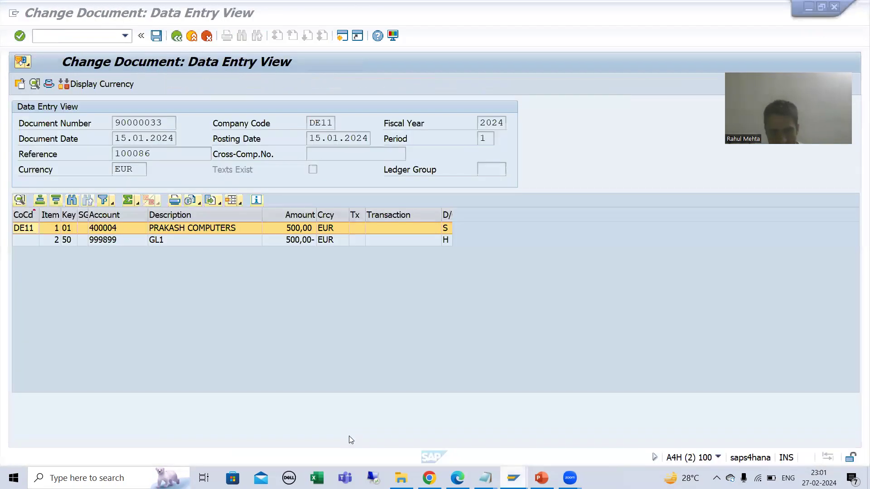
{"action": "left_click", "coordinate": [833, 8]}
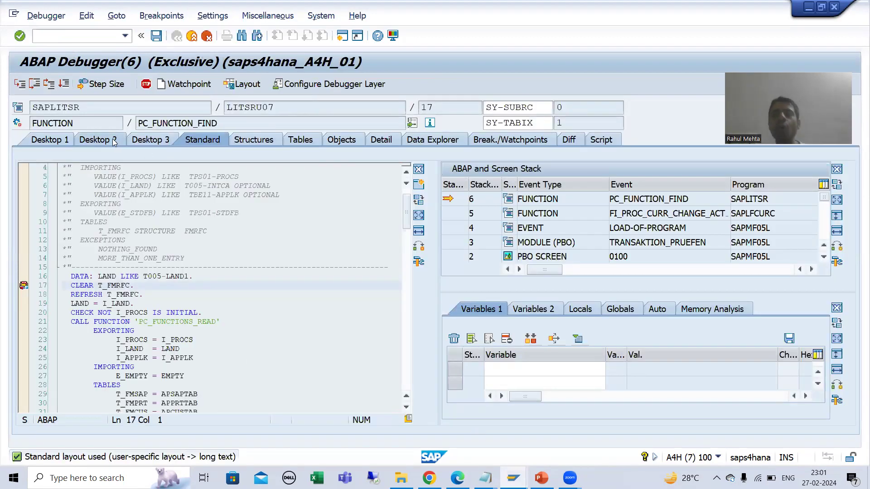
- Change the debugger to the Desktop 2 layout, resume execution and open the preset document from the FB02 initial screen
{"action": "left_click", "coordinate": [153, 142]}
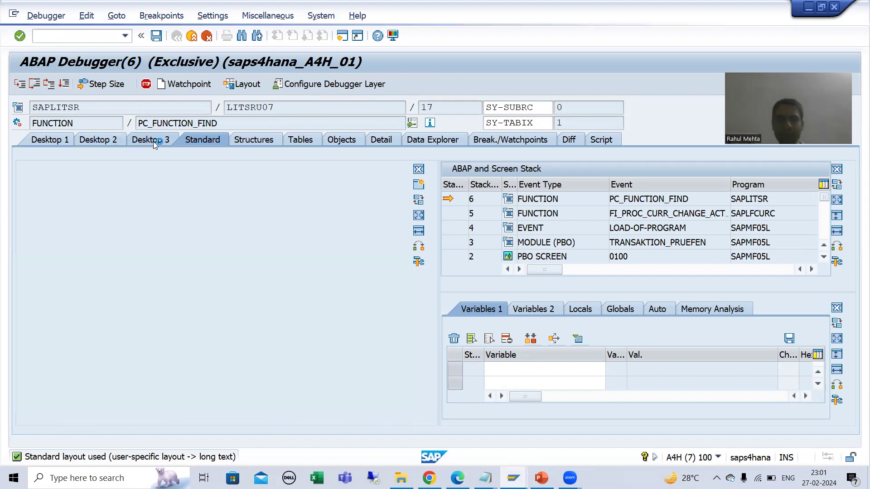
{"action": "left_click", "coordinate": [102, 139]}
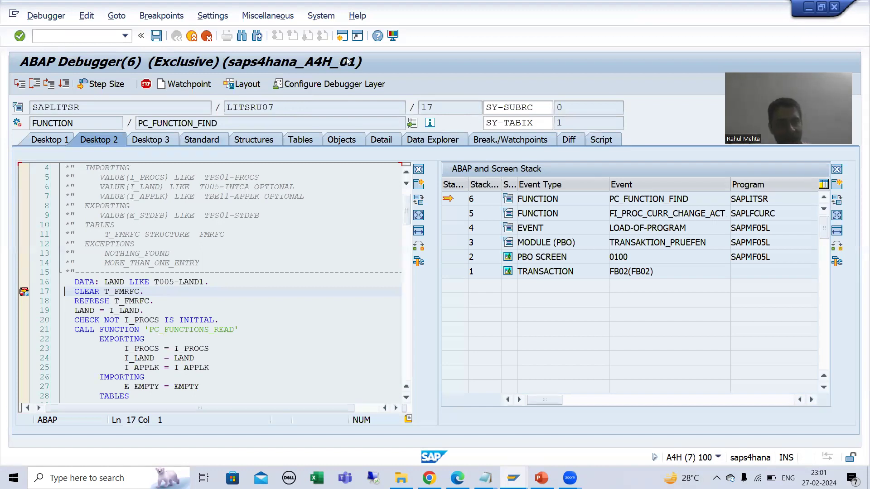
{"action": "left_click", "coordinate": [67, 83]}
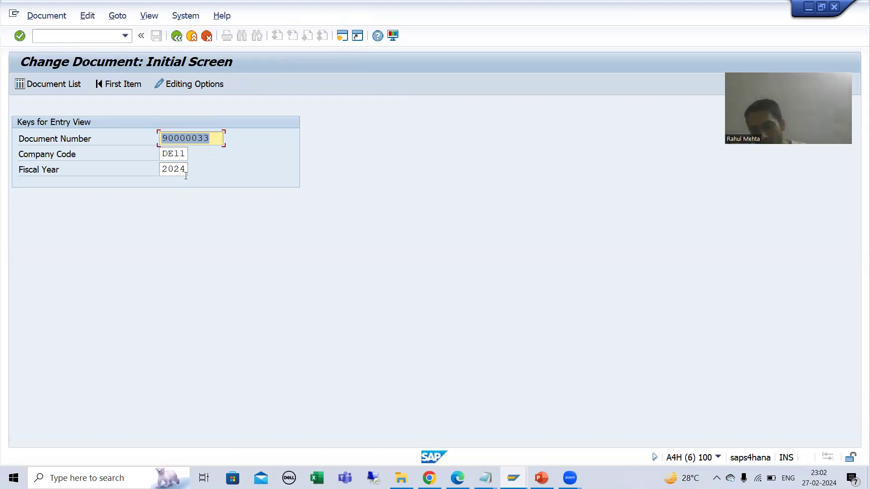
{"action": "key", "text": "Return"}
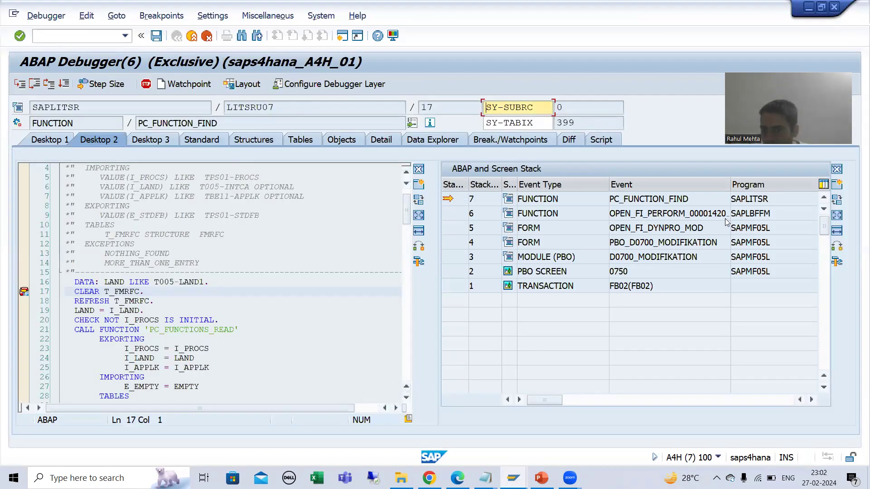
- Widen the Event column in the ABAP and Screen Stack and examine the OPEN_FI_PERFORM_00001420_P entry
{"action": "left_click_drag", "start_coordinate": [730, 205], "coordinate": [760, 204]}
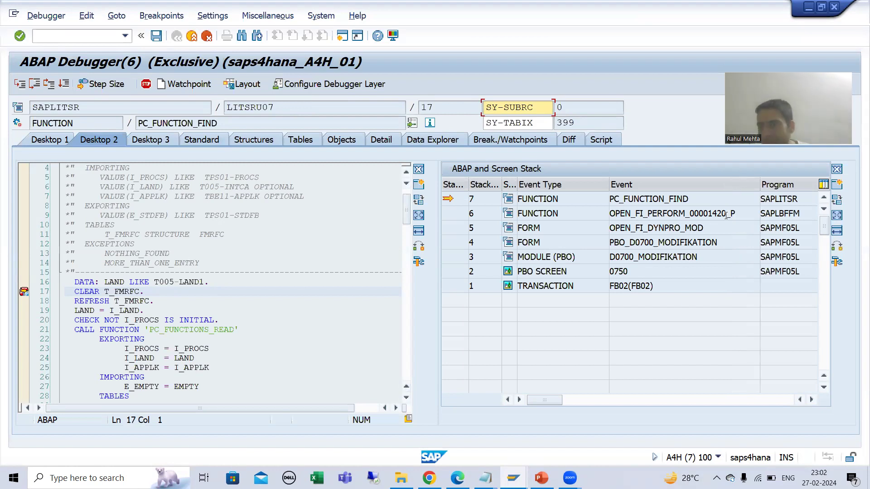
{"action": "left_click", "coordinate": [642, 214]}
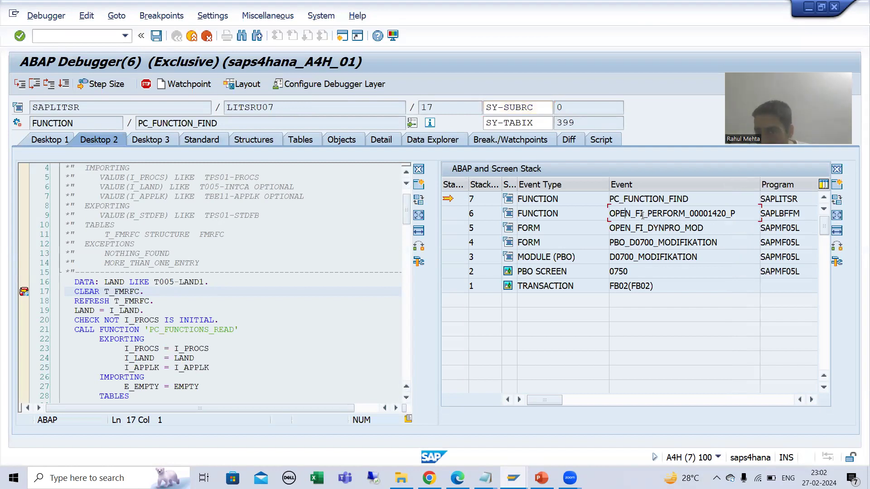
{"action": "left_click", "coordinate": [708, 213]}
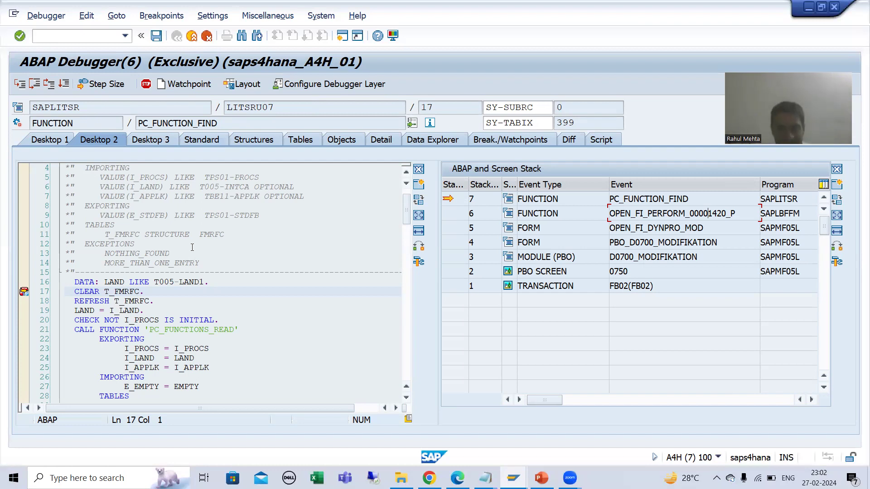
- Resume execution, open line item 1 of the document and copy the name OPEN_FI_PERFORM_00001420_P from the call stack
{"action": "left_click", "coordinate": [66, 85]}
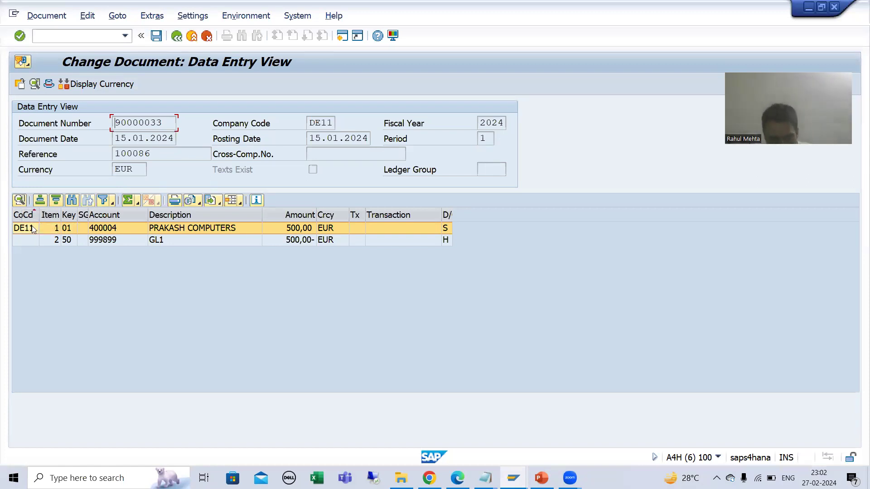
{"action": "double_click", "coordinate": [32, 229]}
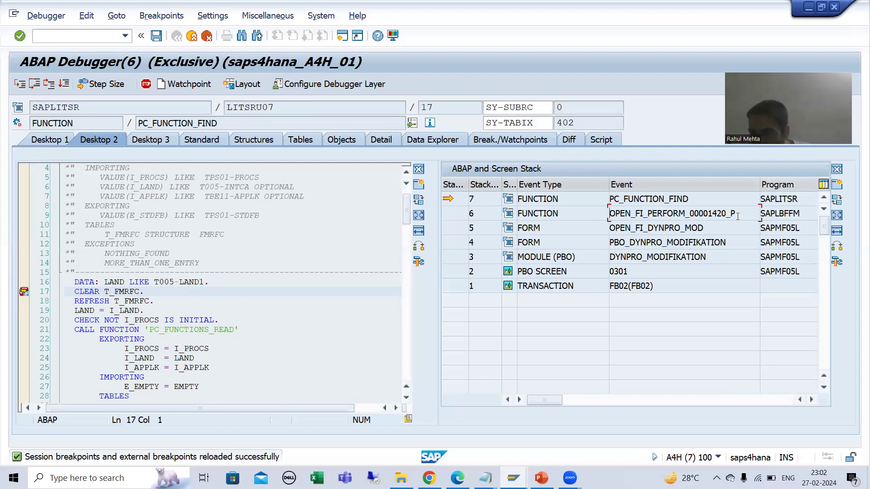
{"action": "left_click_drag", "start_coordinate": [736, 214], "coordinate": [608, 212]}
{"action": "left_click", "coordinate": [686, 212]}
{"action": "left_click_drag", "start_coordinate": [736, 214], "coordinate": [611, 211]}
{"action": "left_click", "coordinate": [612, 211]}
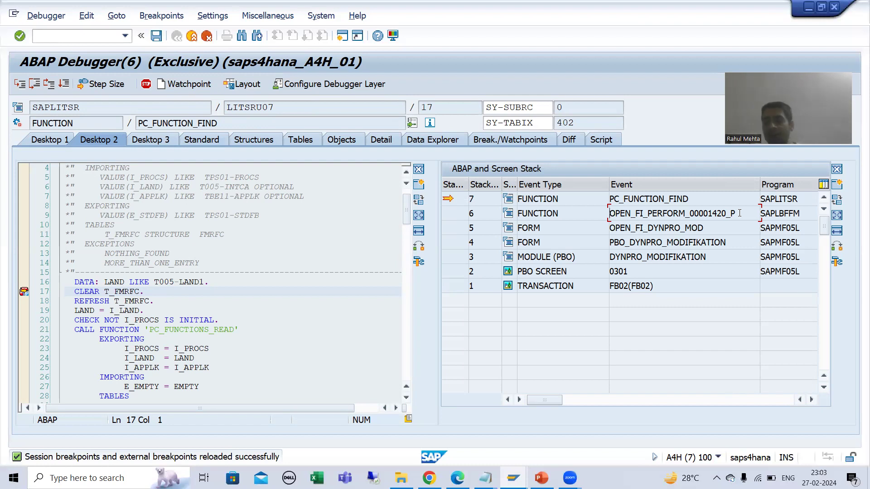
{"action": "left_click_drag", "start_coordinate": [751, 214], "coordinate": [602, 210]}
{"action": "key", "text": "ctrl+c"}
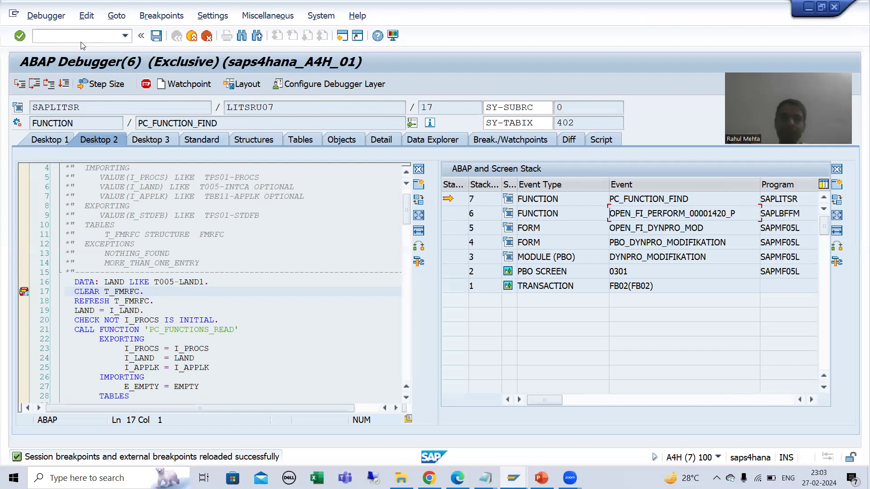
- Open the Function Builder in another new session and display function module OPEN_FI_PERFORM_00001420_P
{"action": "type", "text": "/ose"}
{"action": "key", "text": "Return"}
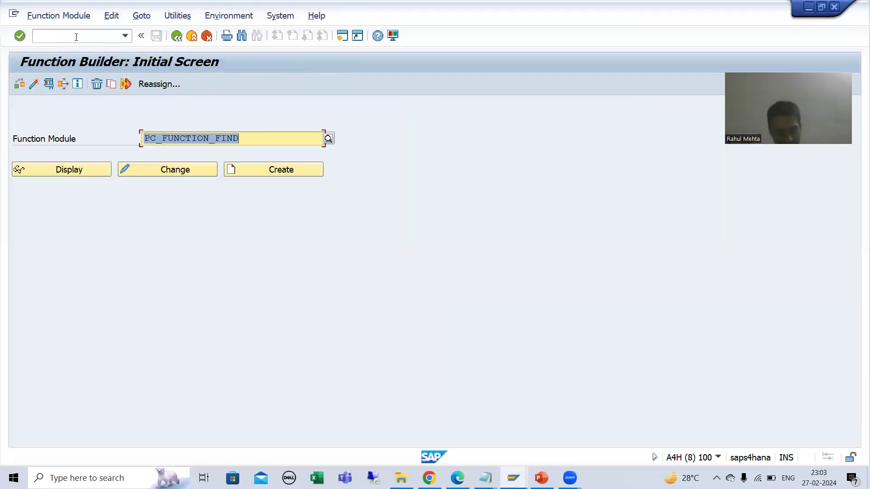
{"action": "key", "text": "ctrl+v"}
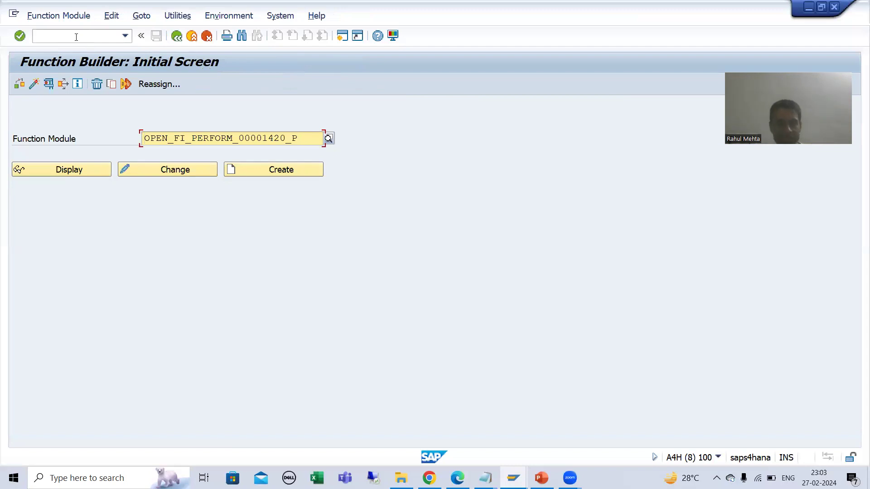
{"action": "left_click", "coordinate": [61, 170]}
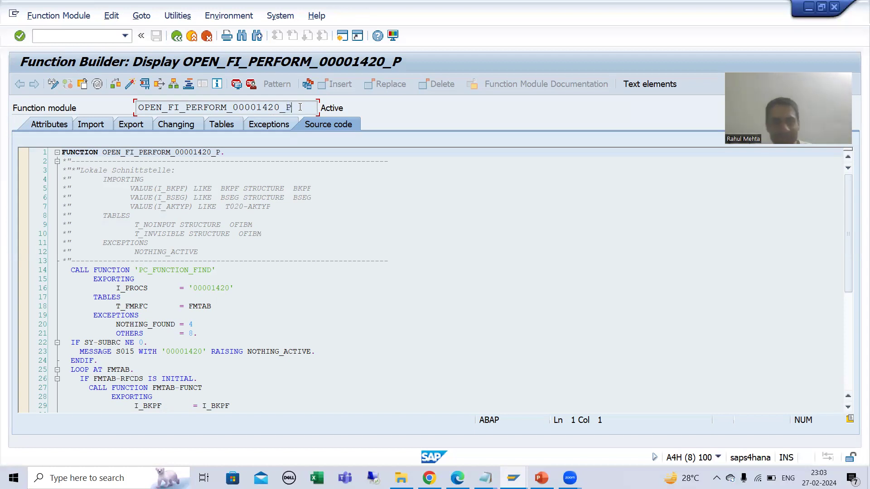
- Display the attributes of function module OPEN_FI_PERFORM_00001420_P and copy its German short text
{"action": "left_click", "coordinate": [50, 125]}
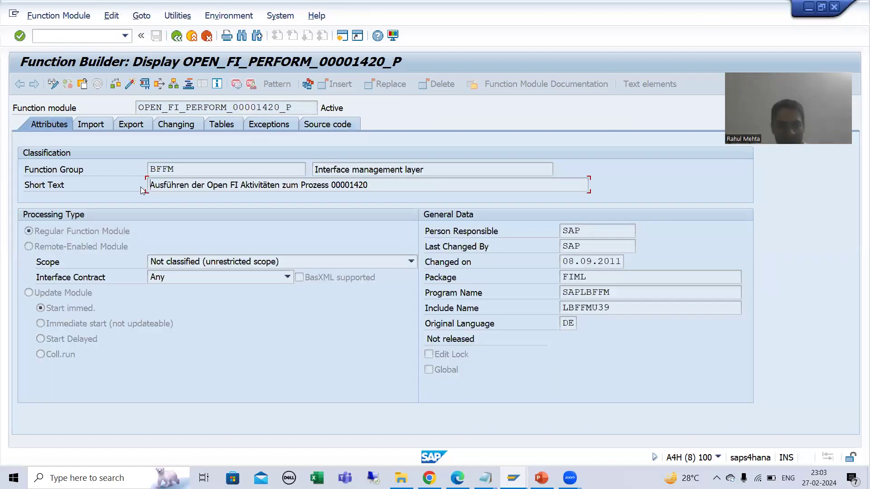
{"action": "left_click_drag", "start_coordinate": [150, 185], "coordinate": [368, 185]}
{"action": "left_click", "coordinate": [357, 185]}
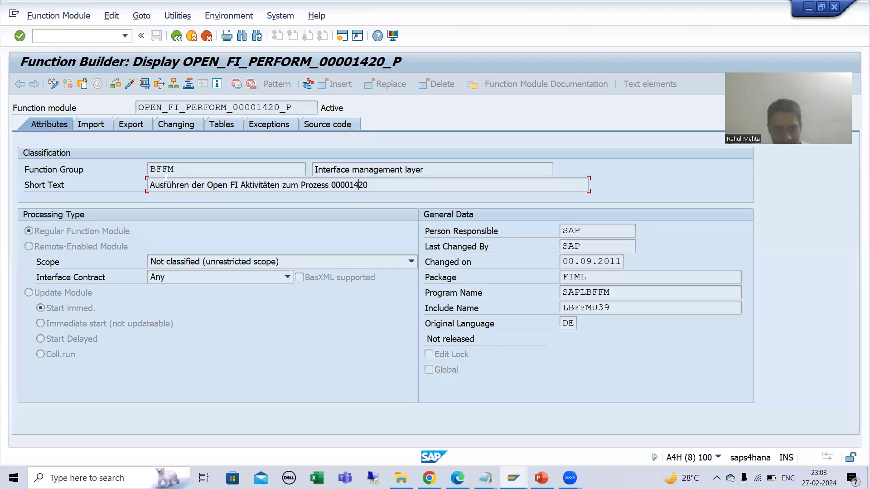
{"action": "left_click_drag", "start_coordinate": [150, 184], "coordinate": [369, 185]}
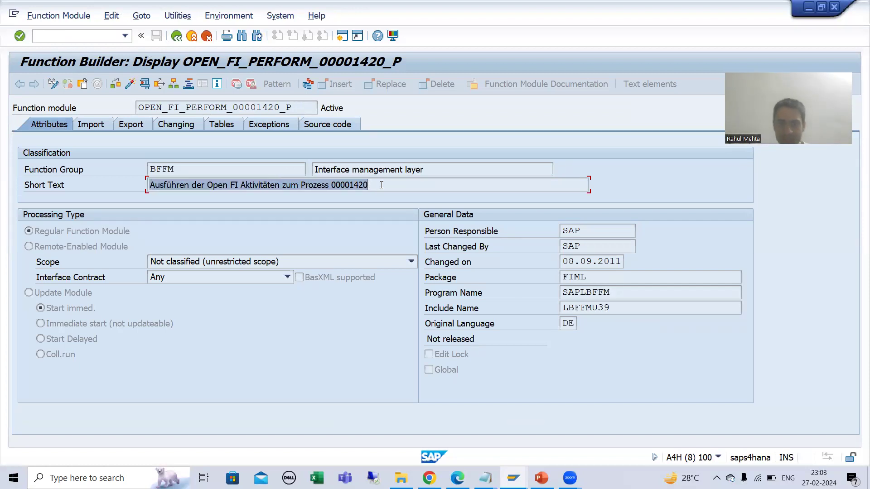
- Switch to Chrome, find Google Translate in a new tab and translate the copied short text from German to English
{"action": "left_click", "coordinate": [429, 478]}
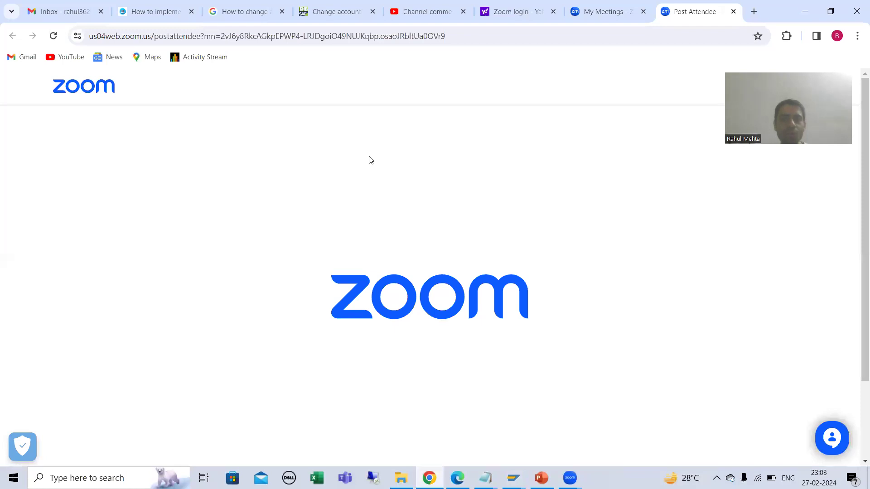
{"action": "left_click", "coordinate": [753, 11]}
{"action": "type", "text": "g"}
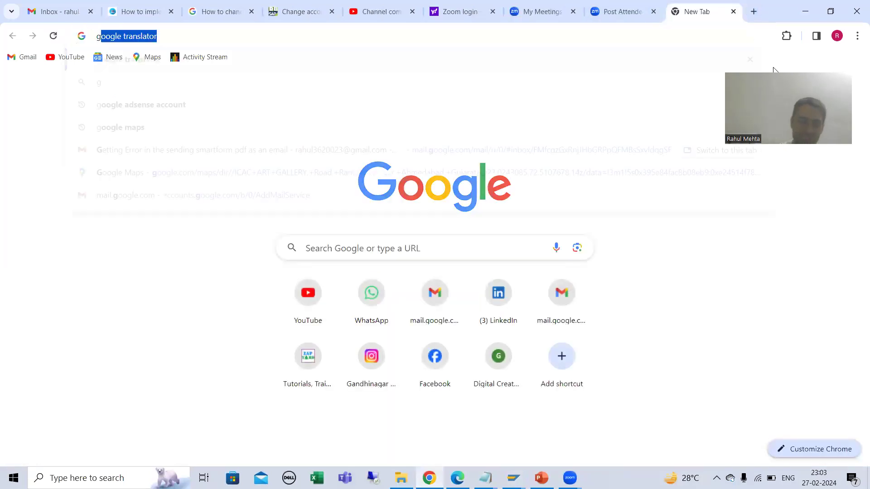
{"action": "type", "text": "oogle"}
{"action": "key", "text": "BackSpace"}
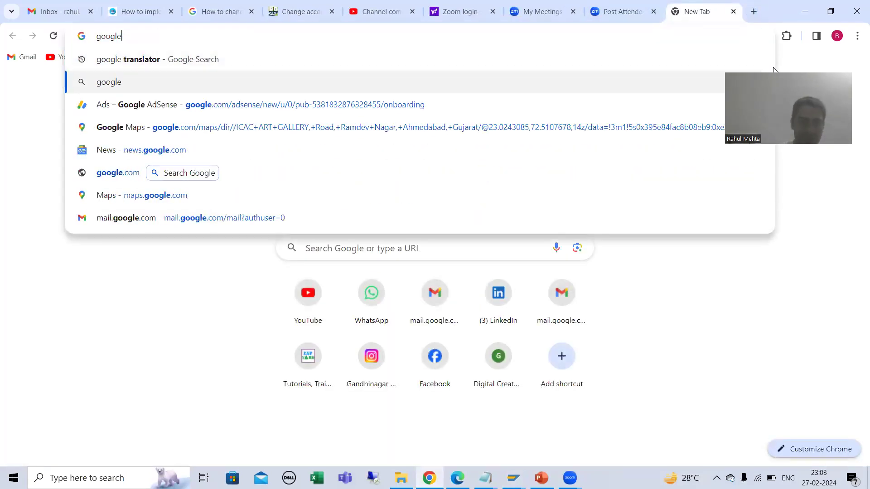
{"action": "key", "text": "Return"}
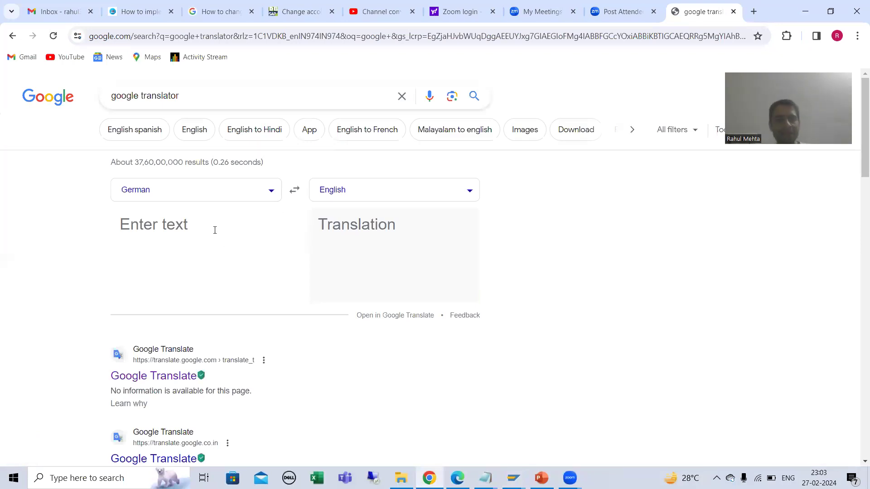
{"action": "key", "text": "ctrl+v"}
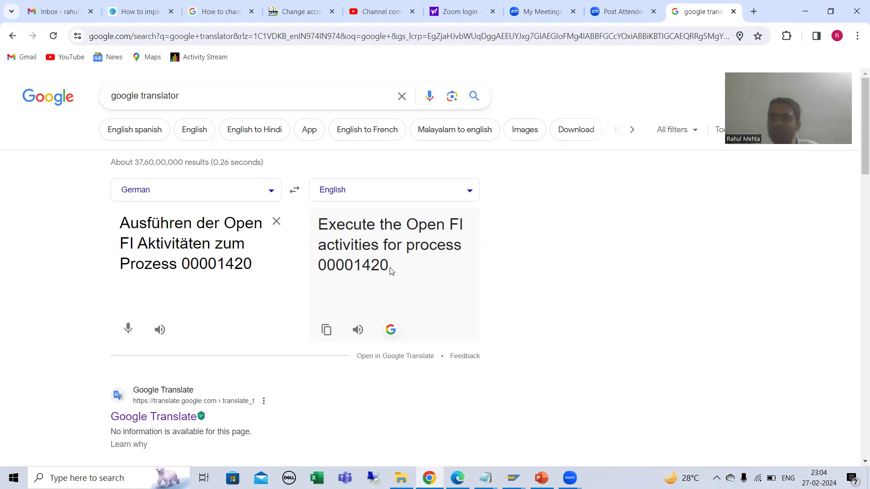
- Switch back to the Function Builder session in SAP, start transaction FIBF and open the info system for processes
{"action": "key", "text": "alt+Tab"}
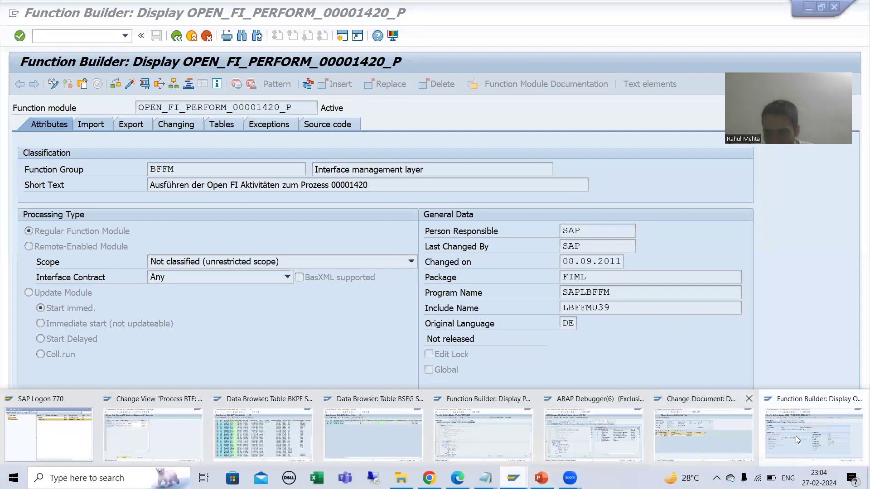
{"action": "left_click", "coordinate": [730, 429]}
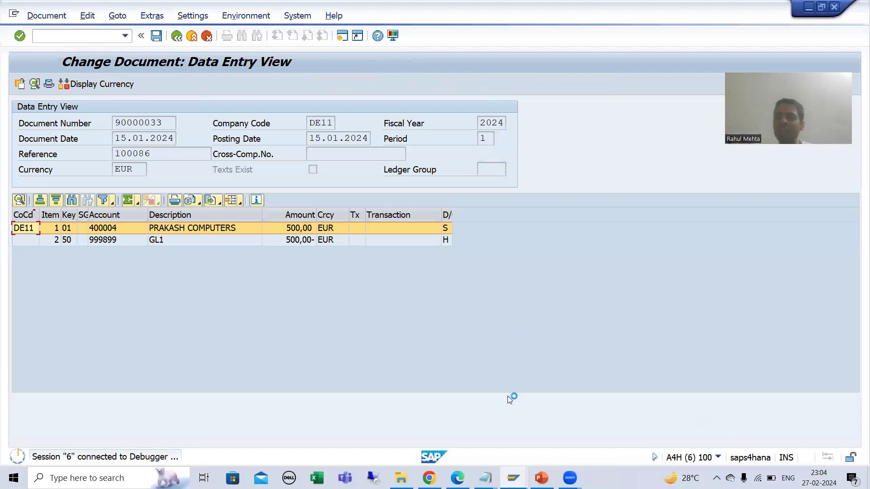
{"action": "left_click", "coordinate": [513, 478]}
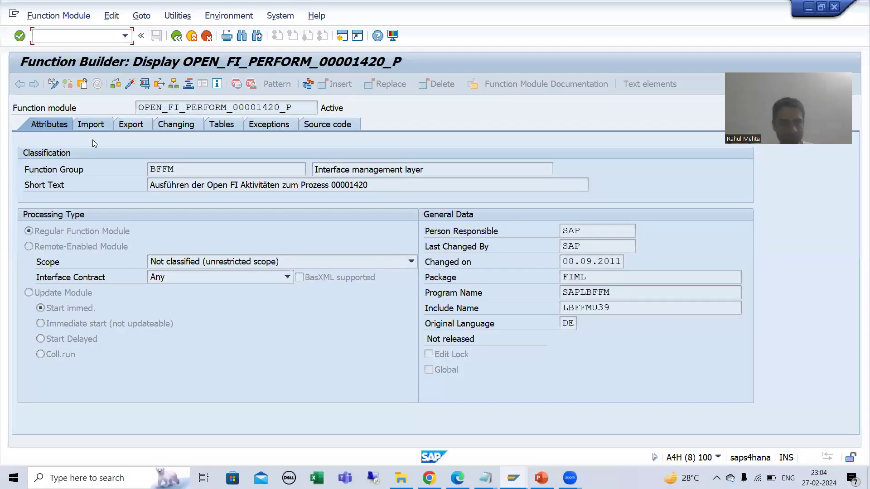
{"action": "left_click", "coordinate": [805, 435]}
{"action": "left_click", "coordinate": [41, 36]}
{"action": "type", "text": "/nfibf"}
{"action": "key", "text": "Return"}
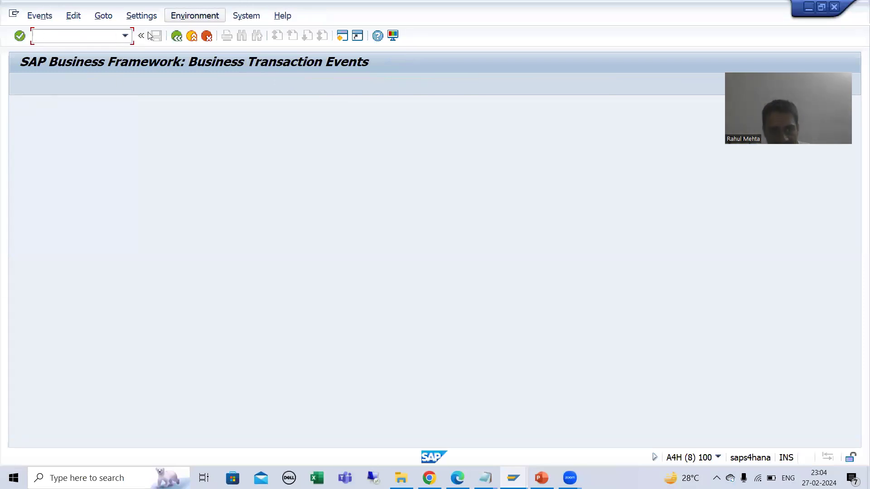
{"action": "key", "text": "Down"}
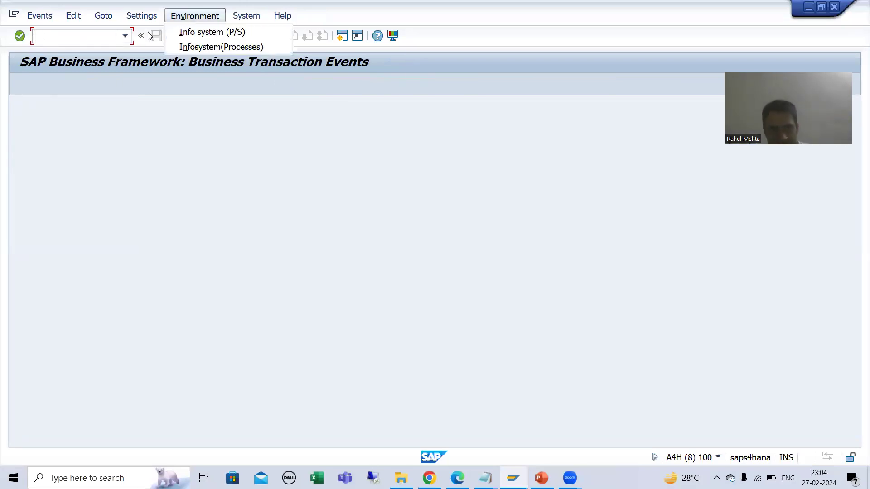
{"action": "left_click", "coordinate": [191, 47]}
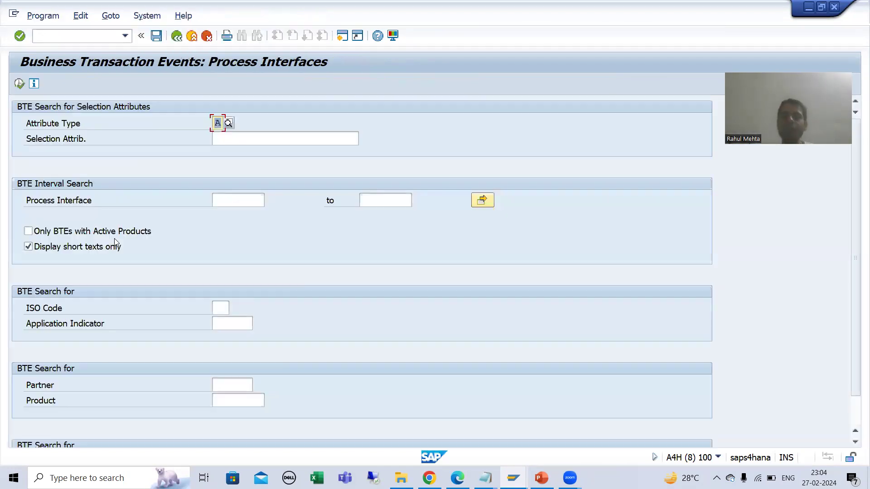
- List all process interfaces without search restrictions and select process 00001420, CHANGE DOCUMENT: Field modification to line item
{"action": "left_click", "coordinate": [19, 85]}
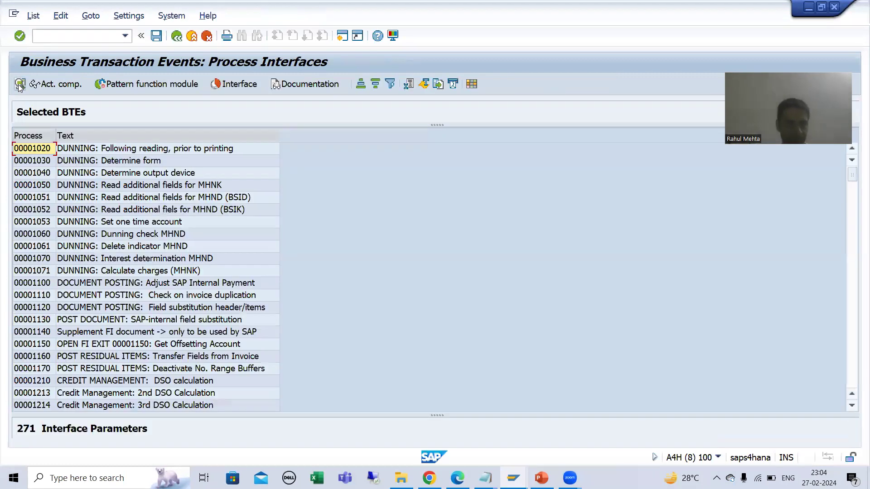
{"action": "scroll", "coordinate": [51, 277], "scroll_direction": "down", "scroll_amount": 2}
{"action": "scroll", "coordinate": [51, 278], "scroll_direction": "down", "scroll_amount": 5}
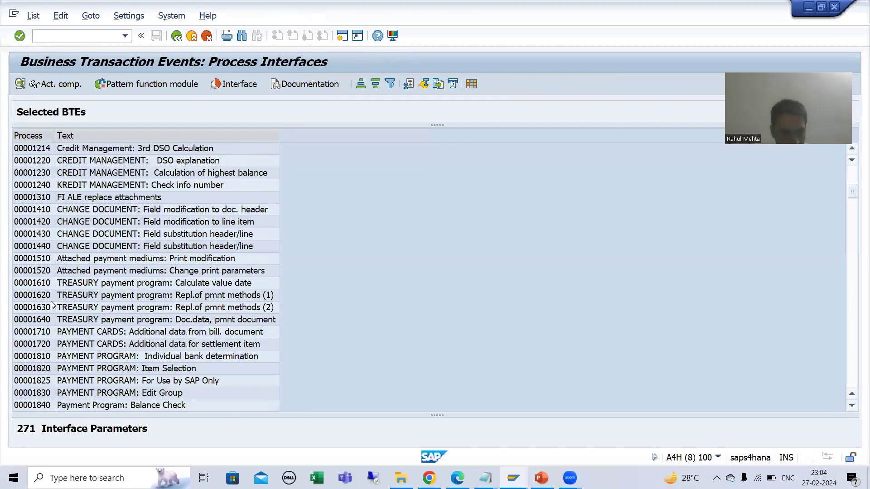
{"action": "left_click", "coordinate": [35, 221]}
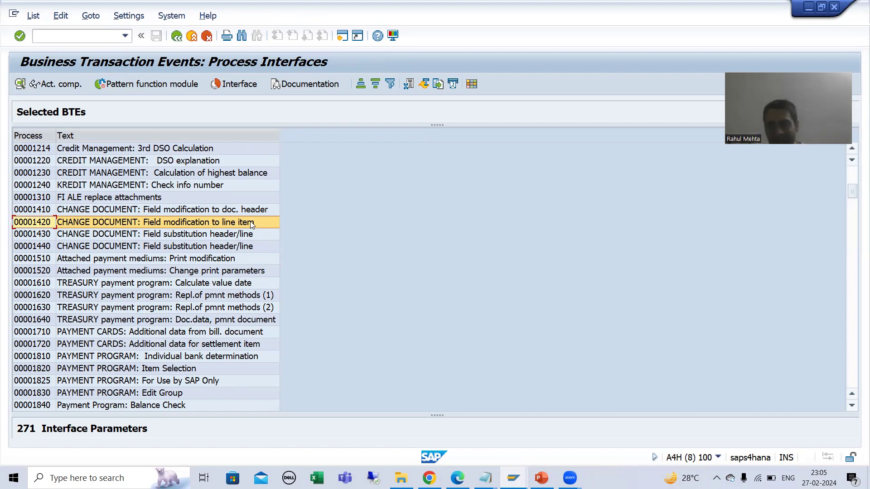
- Open the Function Builder (SE37) in a new session from the process interface list and display function module OPEN_FI_PERFORM_00001420_P
{"action": "mouse_move", "coordinate": [513, 478]}
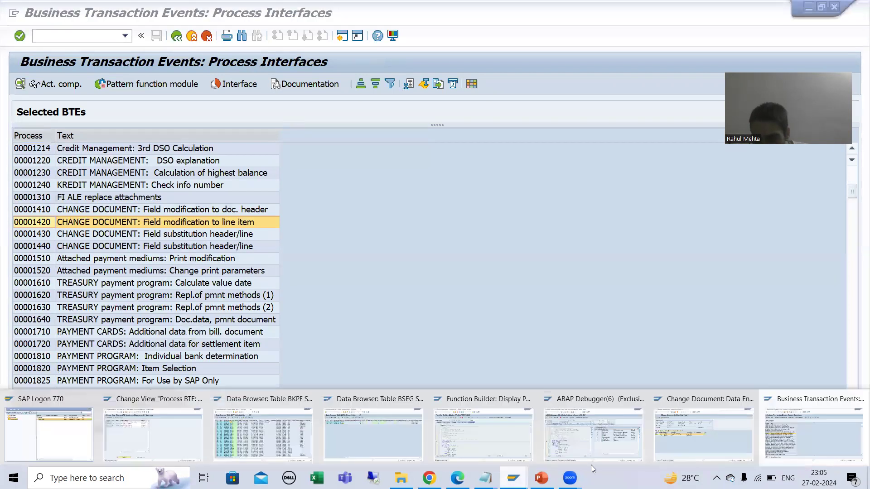
{"action": "left_click", "coordinate": [477, 444]}
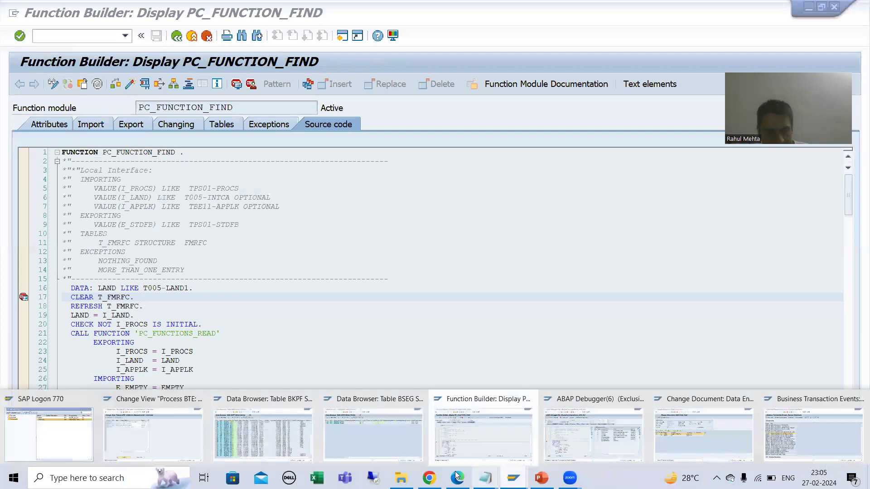
{"action": "left_click", "coordinate": [795, 440]}
{"action": "type", "text": "/nse37"}
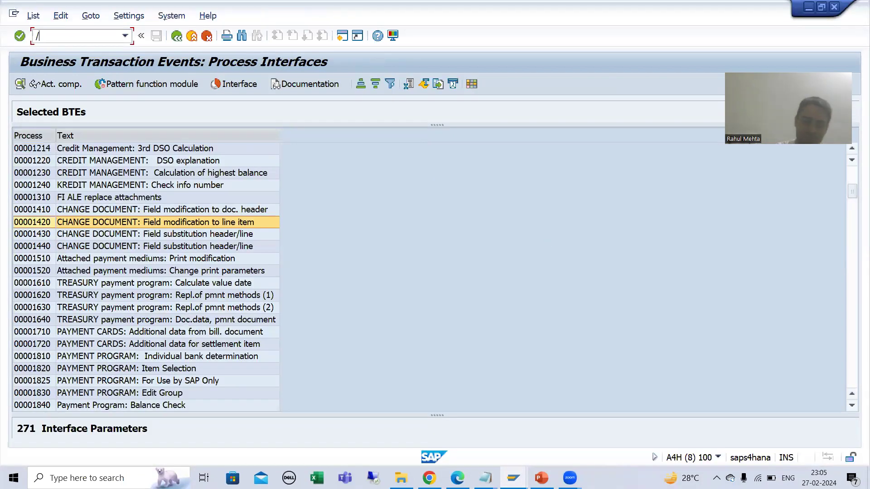
{"action": "key", "text": "Return"}
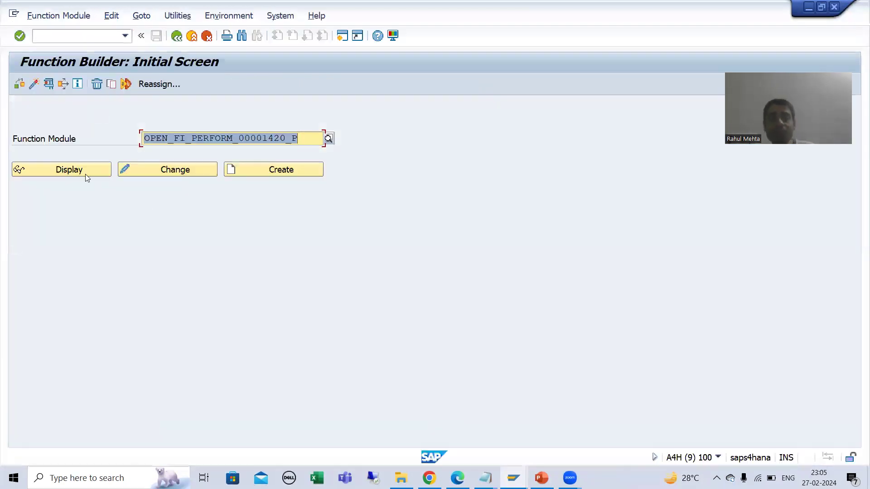
{"action": "left_click", "coordinate": [85, 172]}
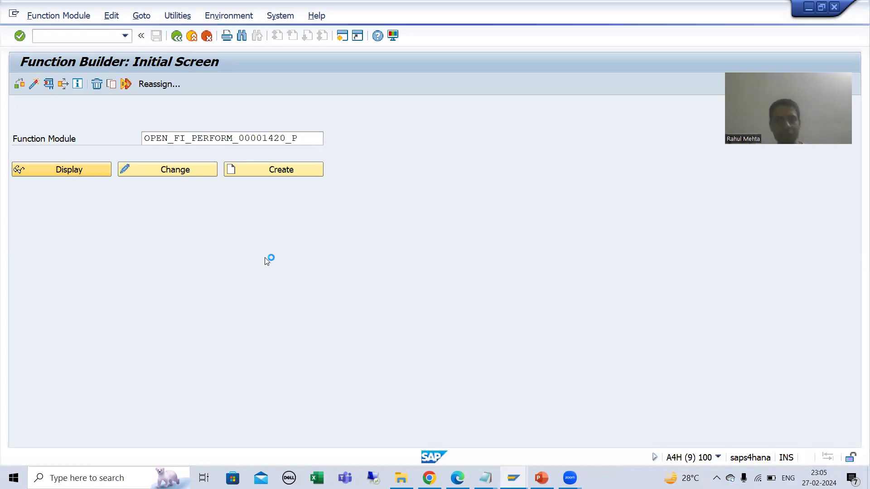
- Enlarge the source code and examine the table parameters T_NOINPUT and T_INVISIBLE in the function module's interface comment
{"action": "scroll", "coordinate": [280, 270], "scroll_direction": "up", "scroll_amount": 4}
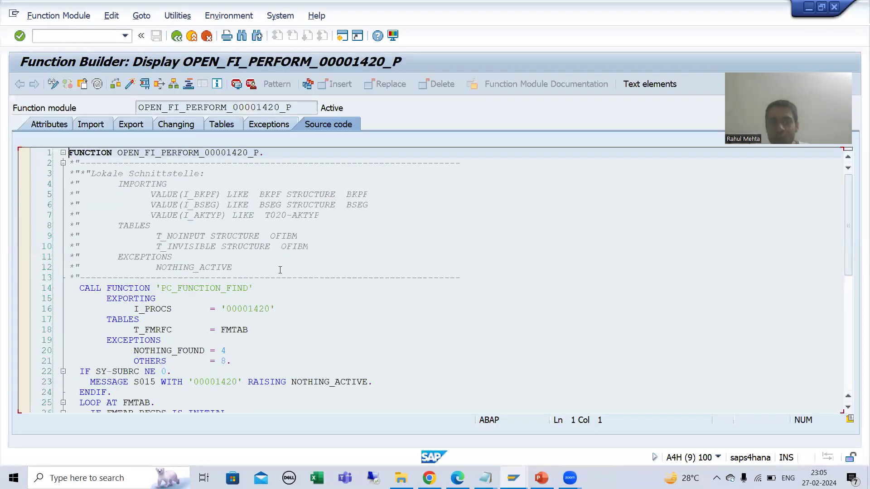
{"action": "scroll", "coordinate": [311, 334], "scroll_direction": "up", "scroll_amount": 2}
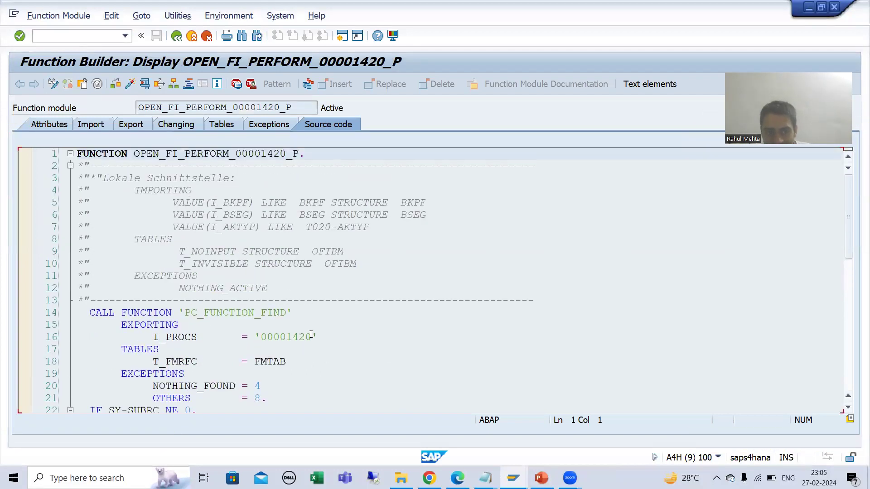
{"action": "left_click", "coordinate": [166, 239]}
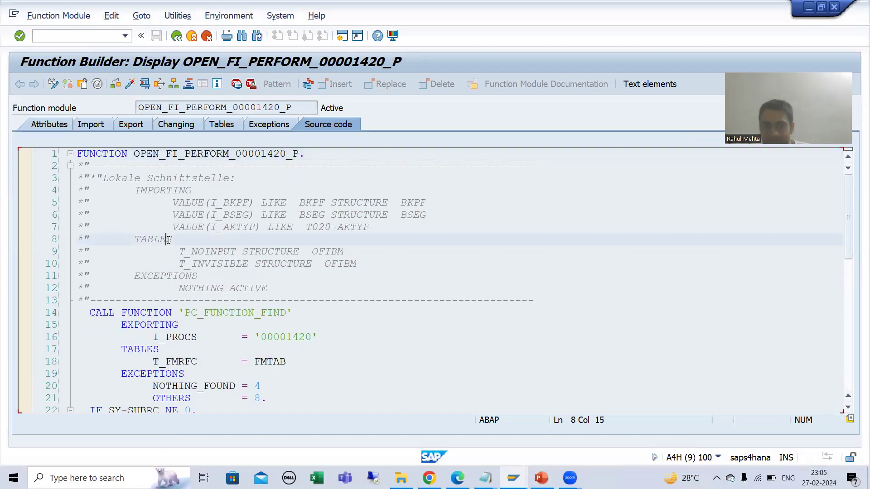
{"action": "left_click_drag", "start_coordinate": [179, 252], "coordinate": [234, 253]}
{"action": "left_click_drag", "start_coordinate": [179, 264], "coordinate": [249, 263]}
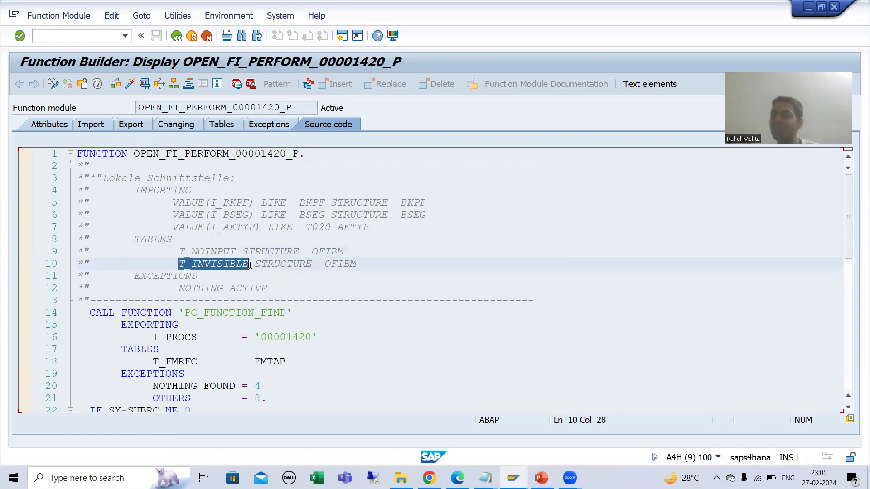
{"action": "left_click", "coordinate": [225, 254]}
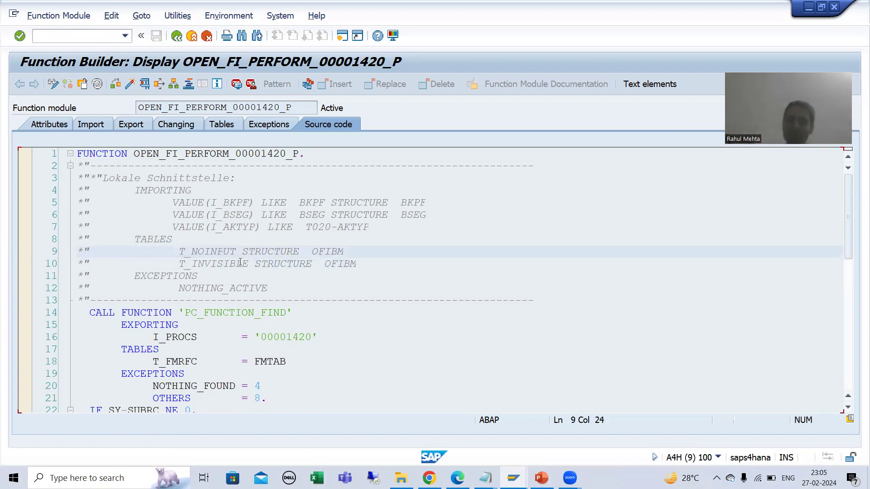
{"action": "left_click", "coordinate": [231, 264]}
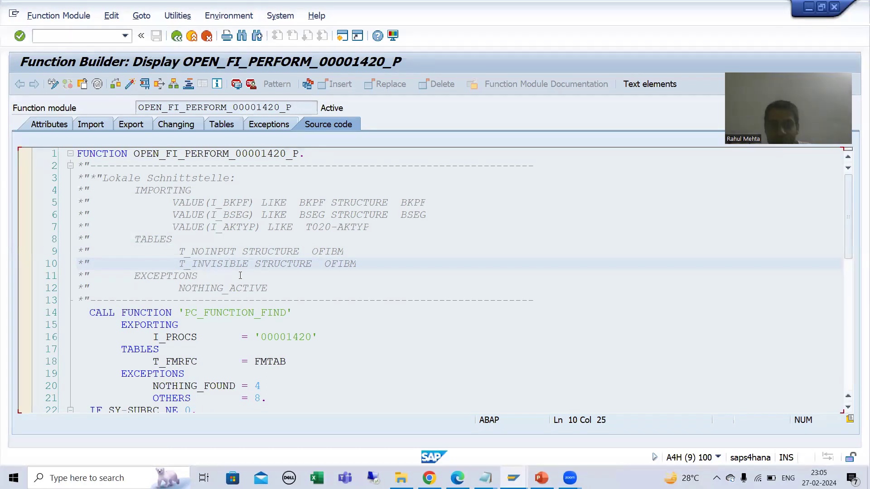
{"action": "left_click_drag", "start_coordinate": [178, 252], "coordinate": [233, 254]}
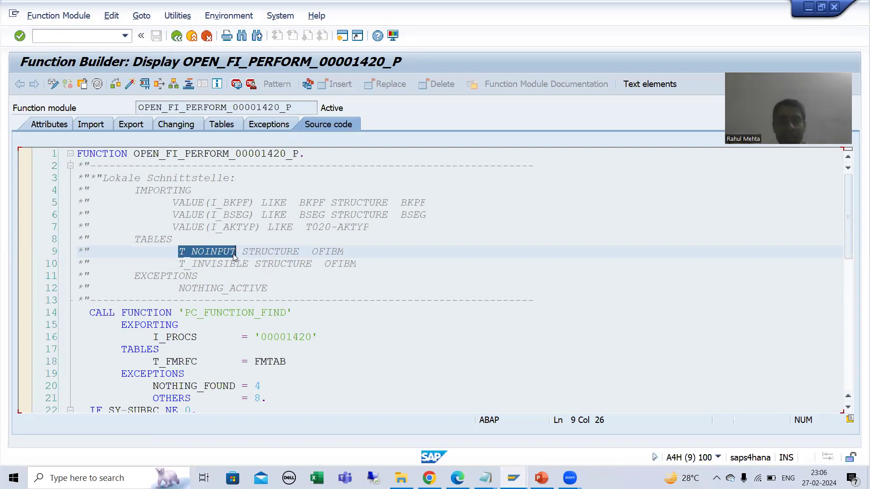
{"action": "left_click", "coordinate": [231, 264]}
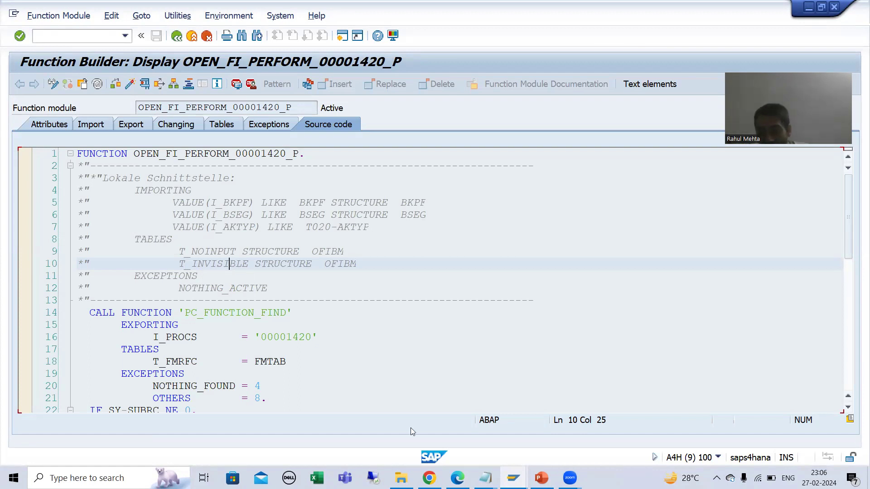
- Review the attributes of OPEN_FI_PERFORM_00001420_P and return to the session with the Business Transaction Events process interface list
{"action": "left_click", "coordinate": [516, 476]}
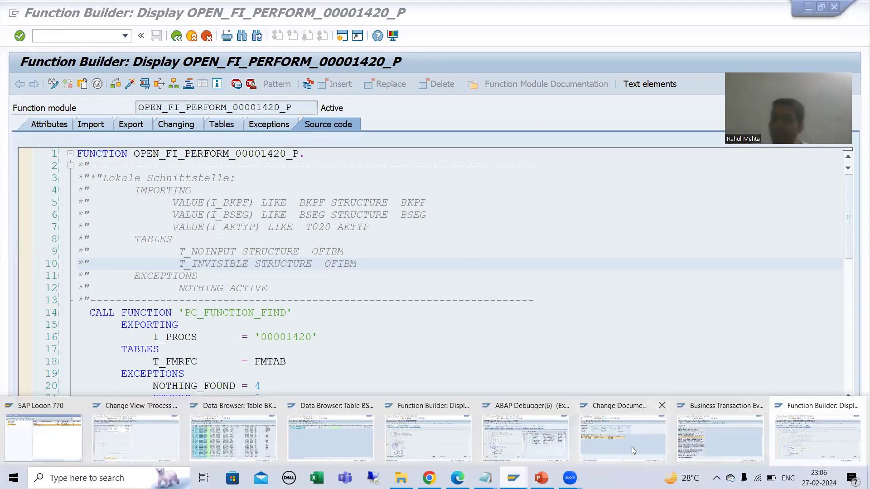
{"action": "left_click", "coordinate": [800, 436]}
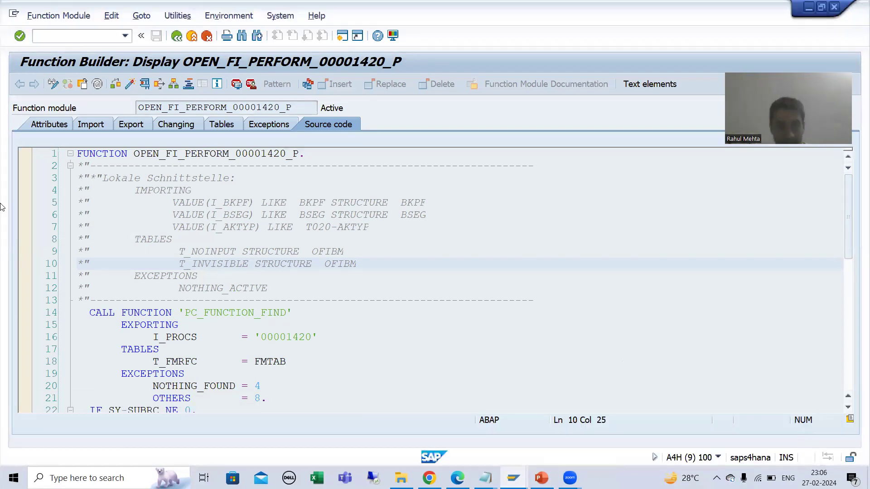
{"action": "left_click", "coordinate": [33, 129]}
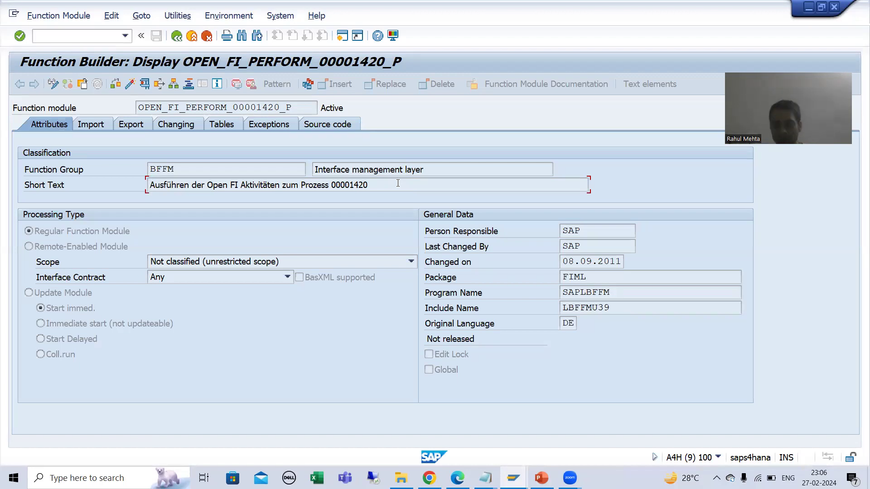
{"action": "left_click", "coordinate": [513, 478]}
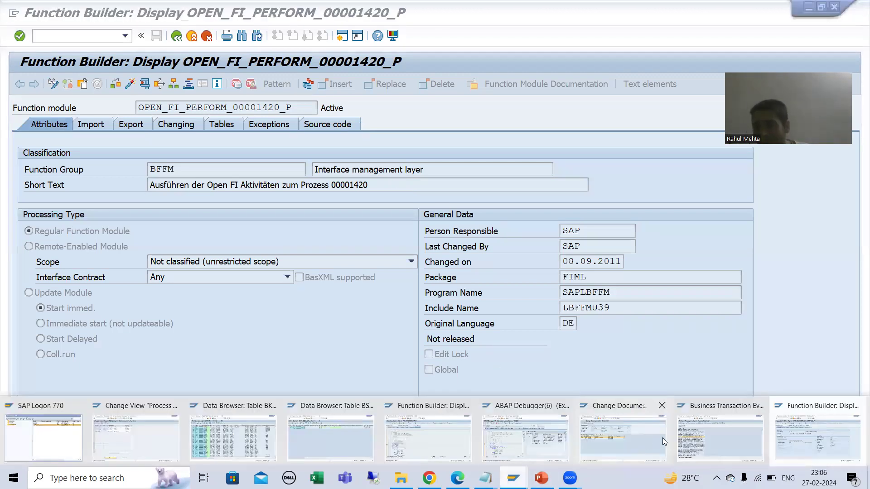
{"action": "left_click", "coordinate": [706, 430]}
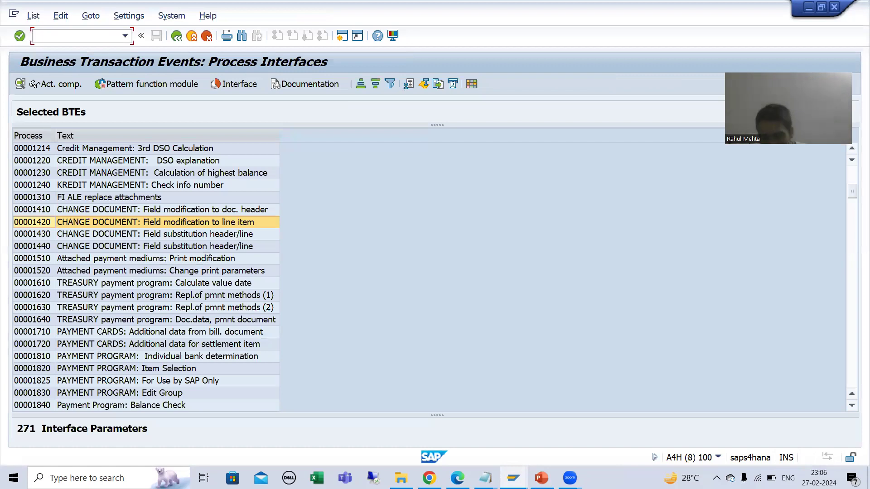
- Review function module OPEN_FI_PERFORM_00001420_P in the Function Builder session, then return to the Business Transaction Events process interface list
{"action": "left_click", "coordinate": [513, 477]}
{"action": "left_click", "coordinate": [802, 427]}
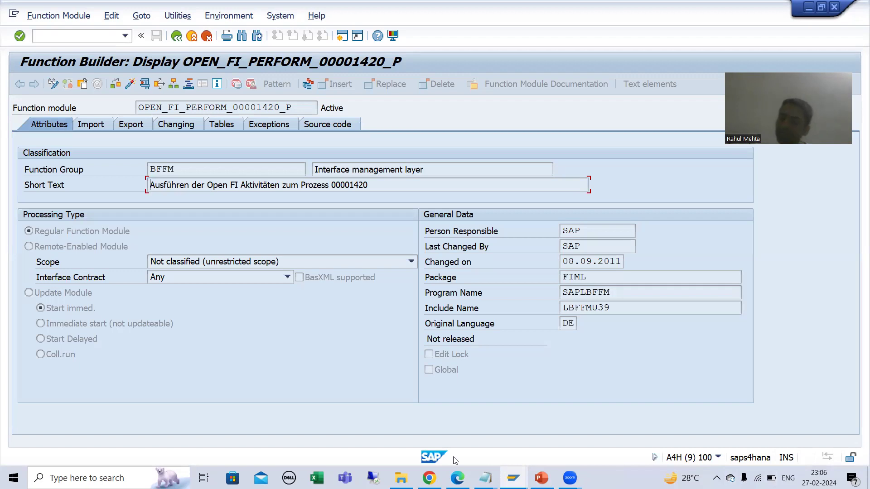
{"action": "mouse_move", "coordinate": [513, 477]}
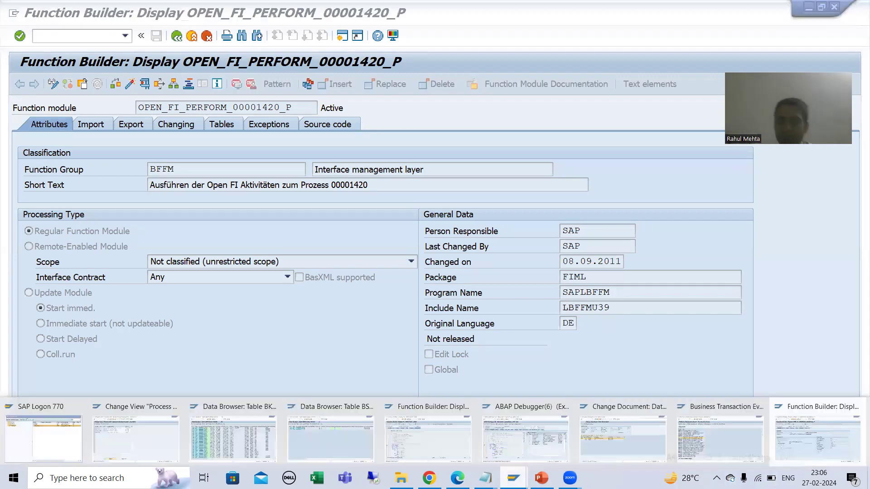
{"action": "left_click", "coordinate": [708, 440]}
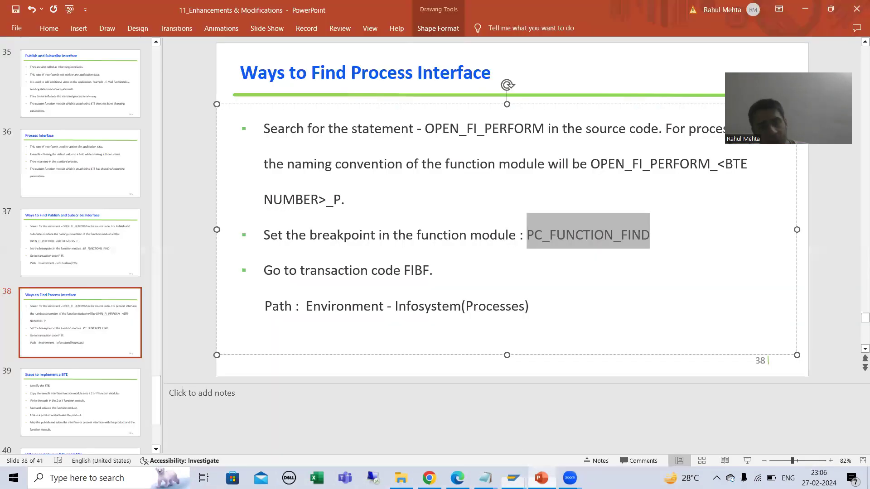
- Switch to the PowerPoint presentation and show slide 39, Steps to Implement a BTE
{"action": "left_click", "coordinate": [542, 478]}
{"action": "left_click", "coordinate": [46, 400]}
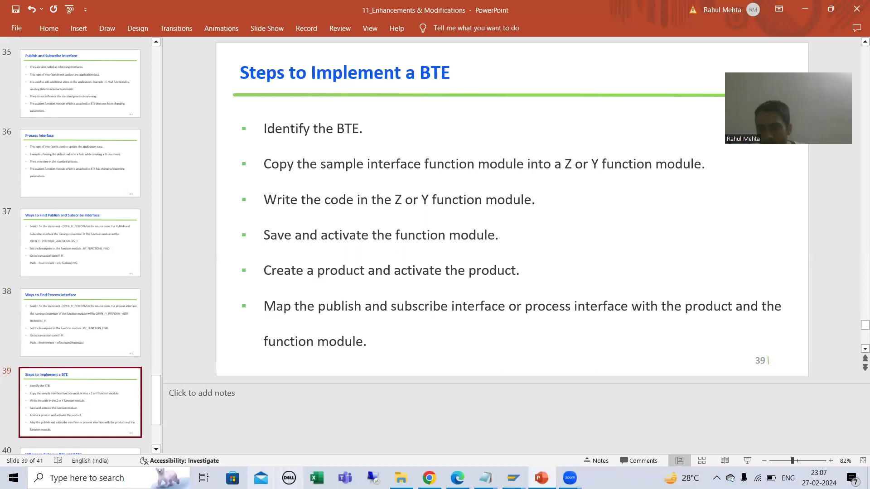
- Switch to SAP, resume the FB02 session halted in the ABAP Debugger to open line item 1, and return to the PowerPoint slide
{"action": "mouse_move", "coordinate": [513, 478]}
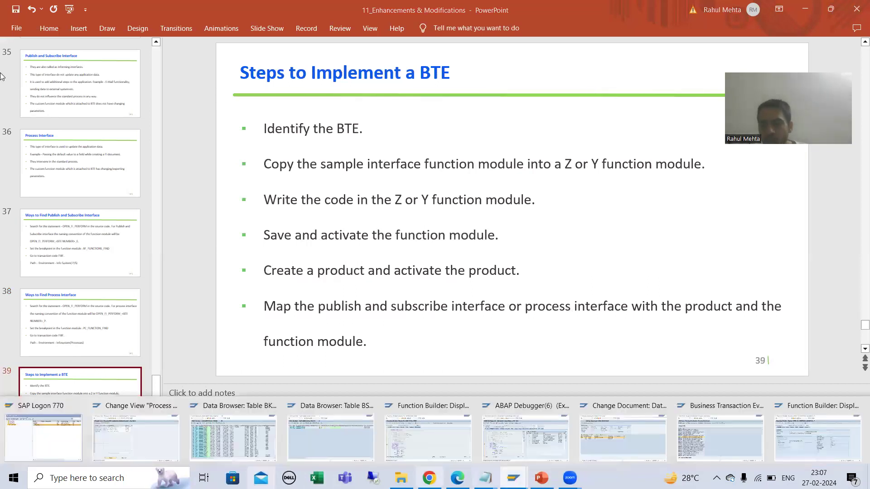
{"action": "left_click", "coordinate": [606, 447]}
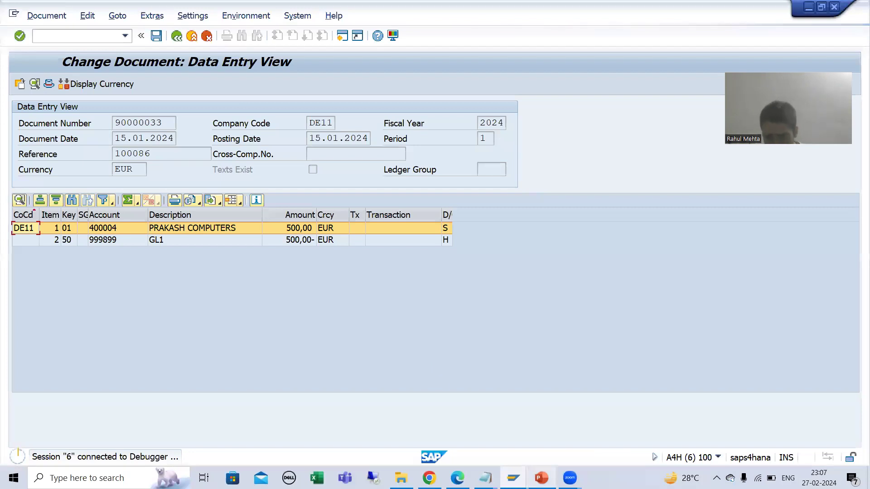
{"action": "mouse_move", "coordinate": [513, 477]}
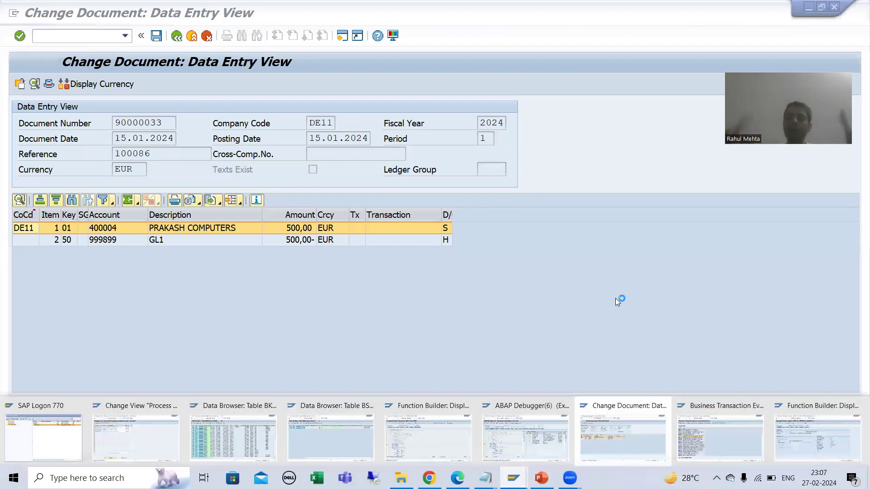
{"action": "left_click", "coordinate": [551, 439]}
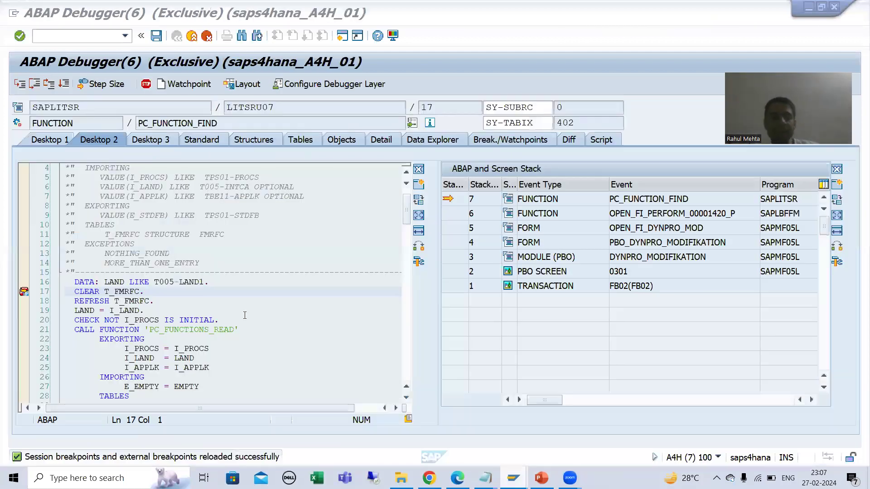
{"action": "left_click", "coordinate": [62, 85]}
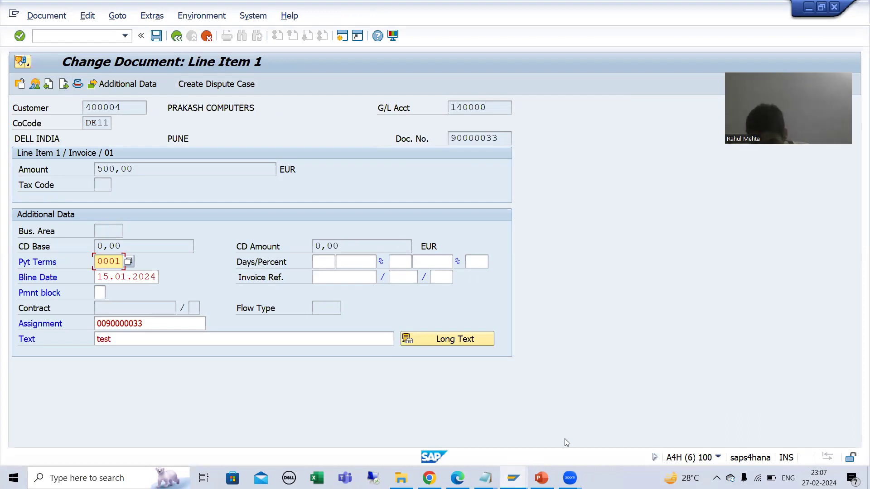
{"action": "left_click", "coordinate": [541, 478]}
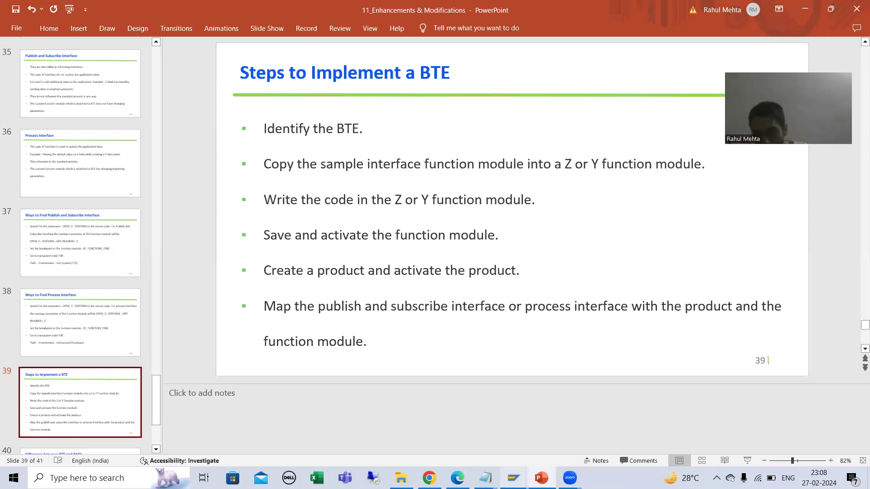
- Switch to the SAP Function Builder session with the session breakpoint and highlight the function module name PC_FUNCTION_FIND
{"action": "mouse_move", "coordinate": [514, 478]}
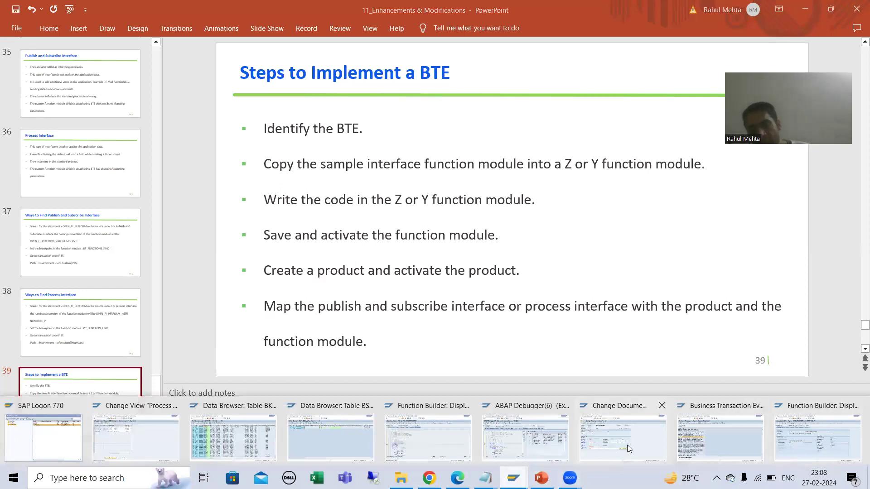
{"action": "left_click", "coordinate": [428, 435]}
{"action": "left_click_drag", "start_coordinate": [141, 112], "coordinate": [243, 110]}
{"action": "left_click", "coordinate": [243, 110]}
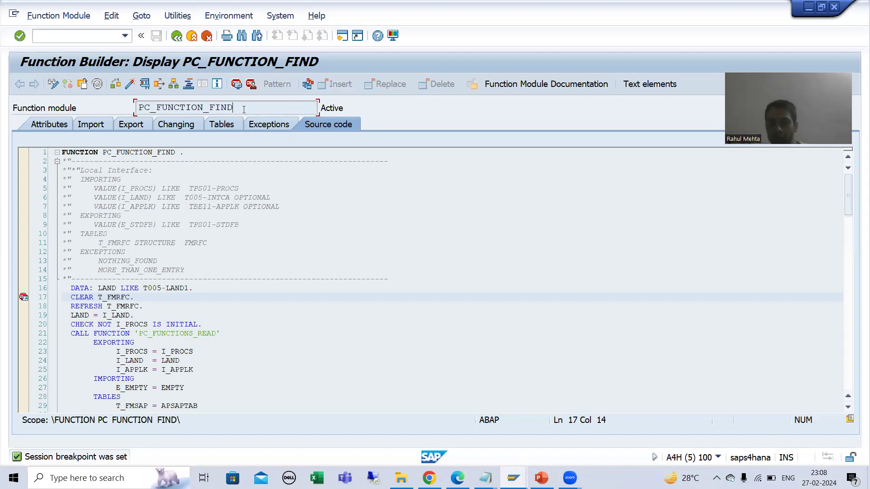
- Return to PowerPoint and highlight the text "Identify the BTE" on the Steps to Implement a BTE slide
{"action": "left_click", "coordinate": [541, 478]}
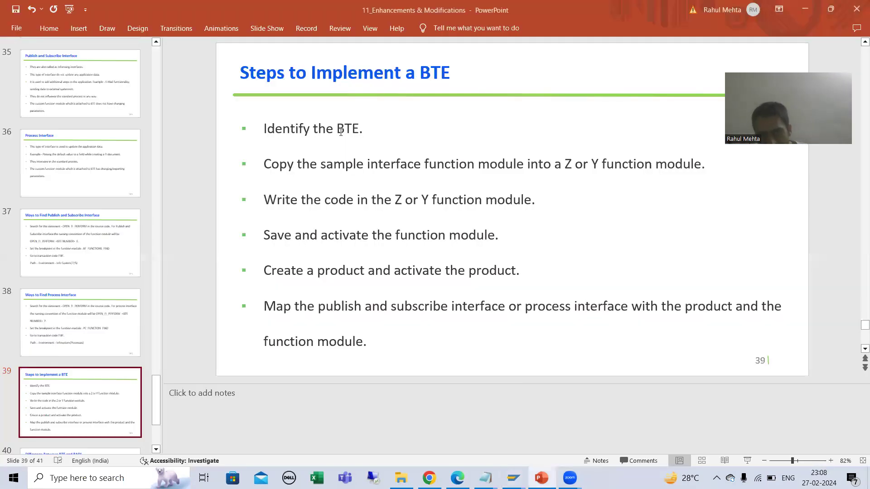
{"action": "left_click_drag", "start_coordinate": [264, 128], "coordinate": [359, 129]}
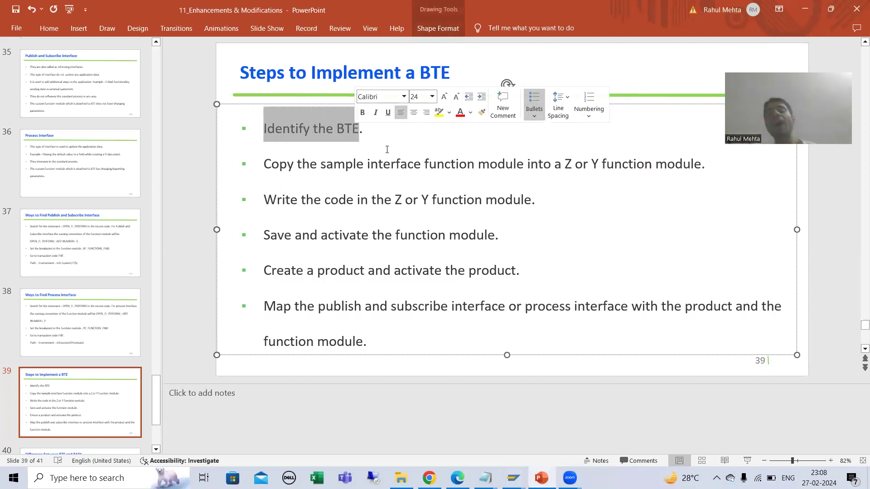